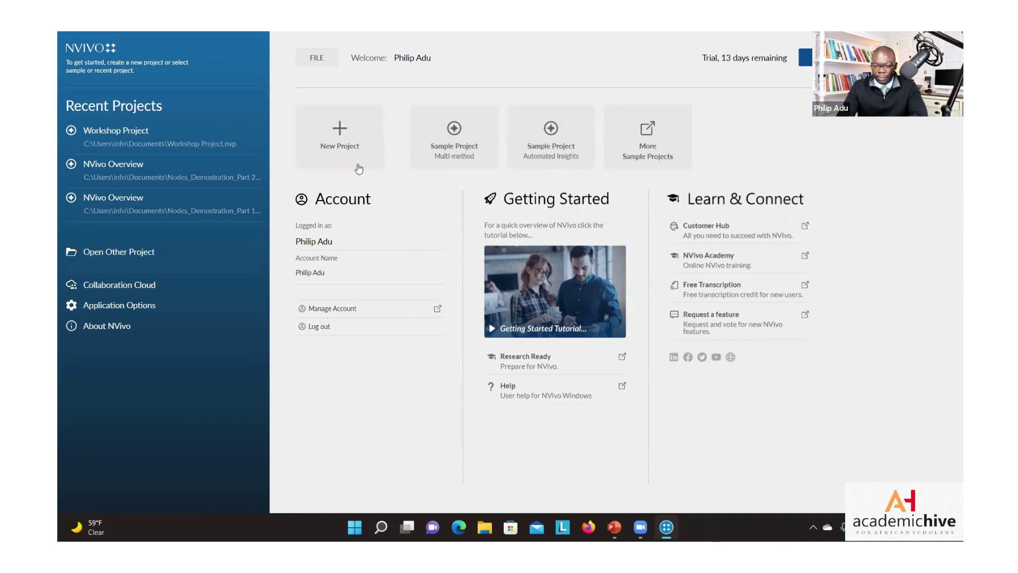
# Create a new project titled "Workshop test" with no description and the default saving and recovery settings.
pyautogui.click(359, 169)
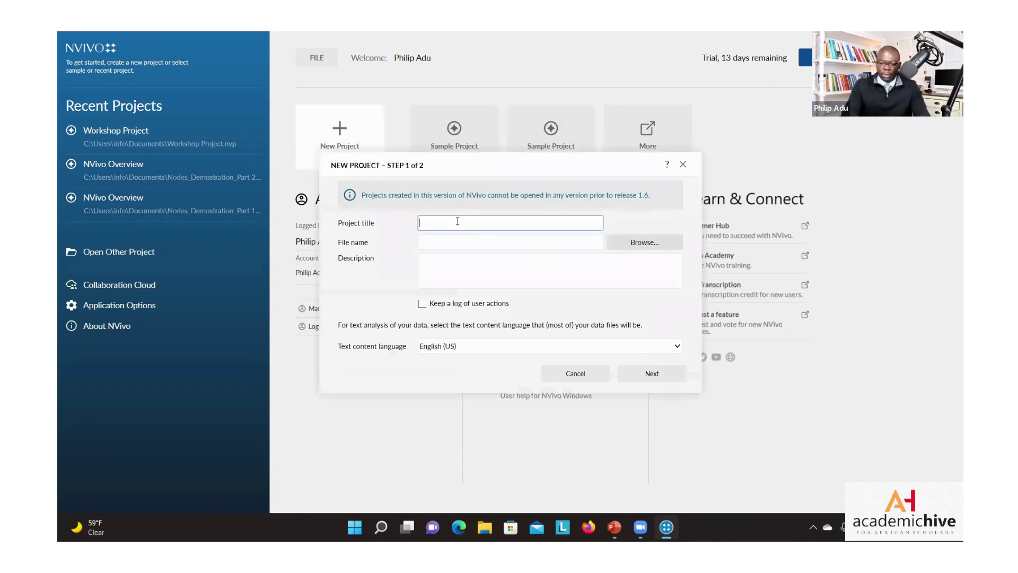
pyautogui.write('W')
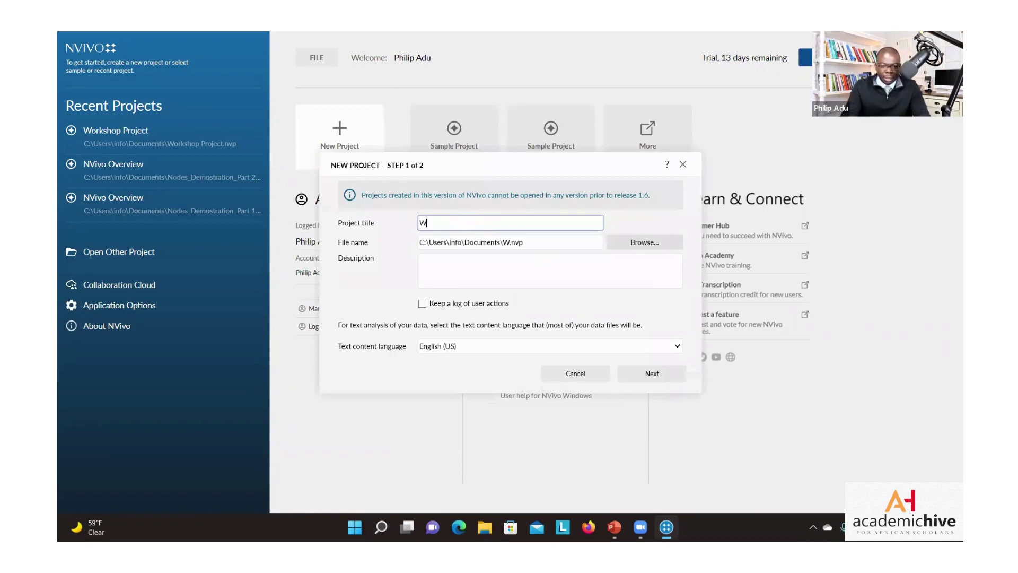
pyautogui.write('or')
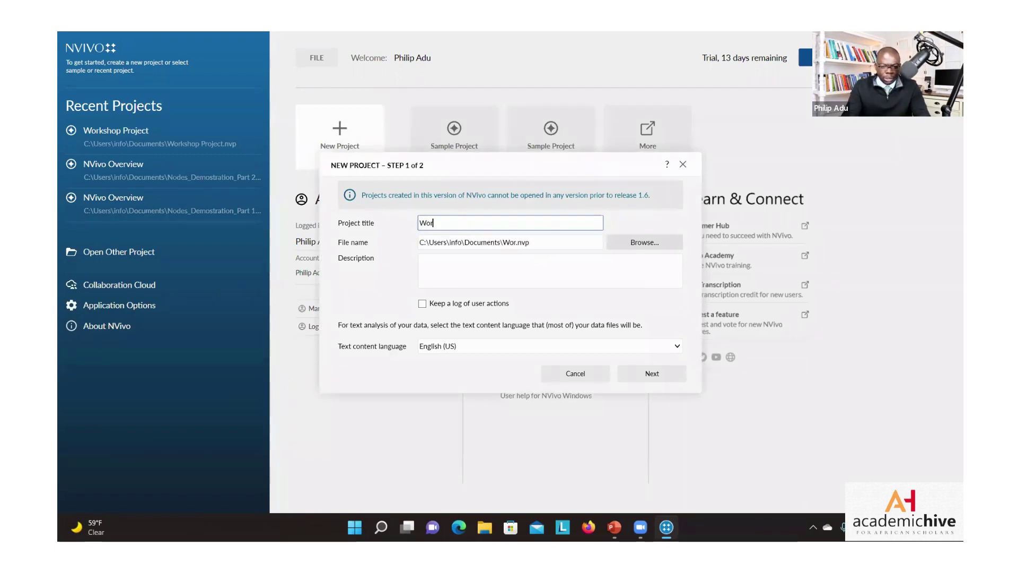
pyautogui.write('ksh')
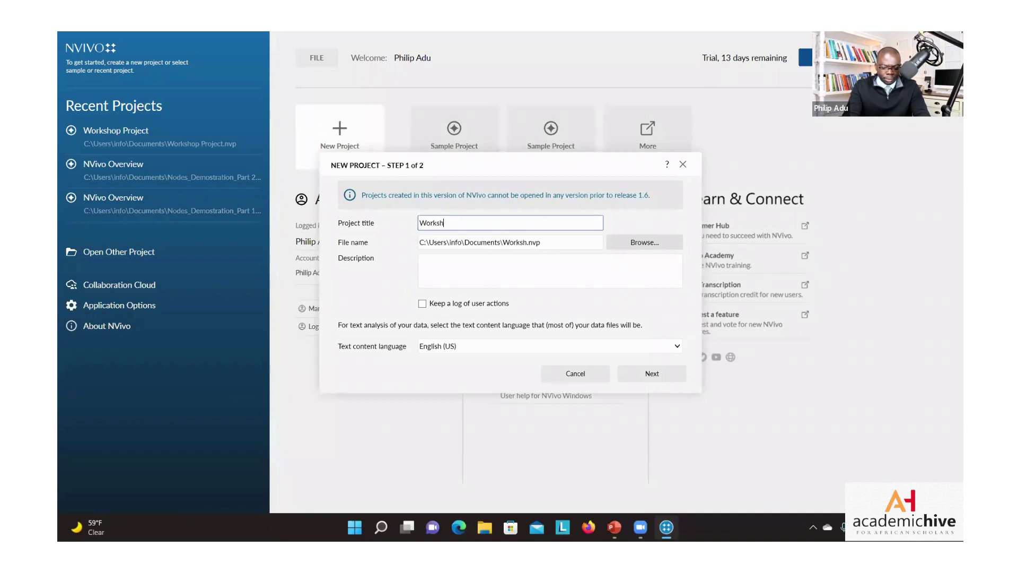
pyautogui.write('op test')
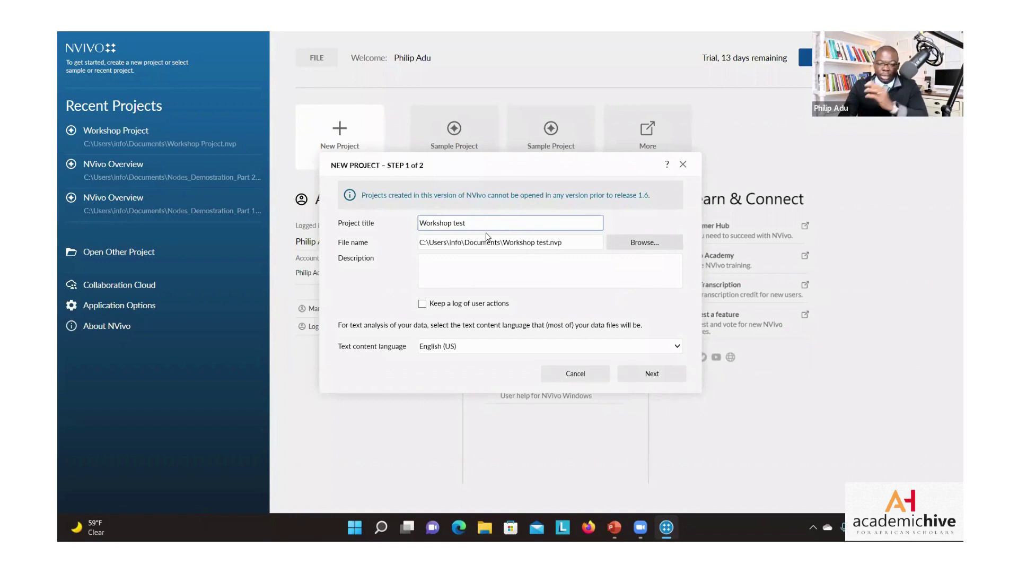
pyautogui.click(466, 259)
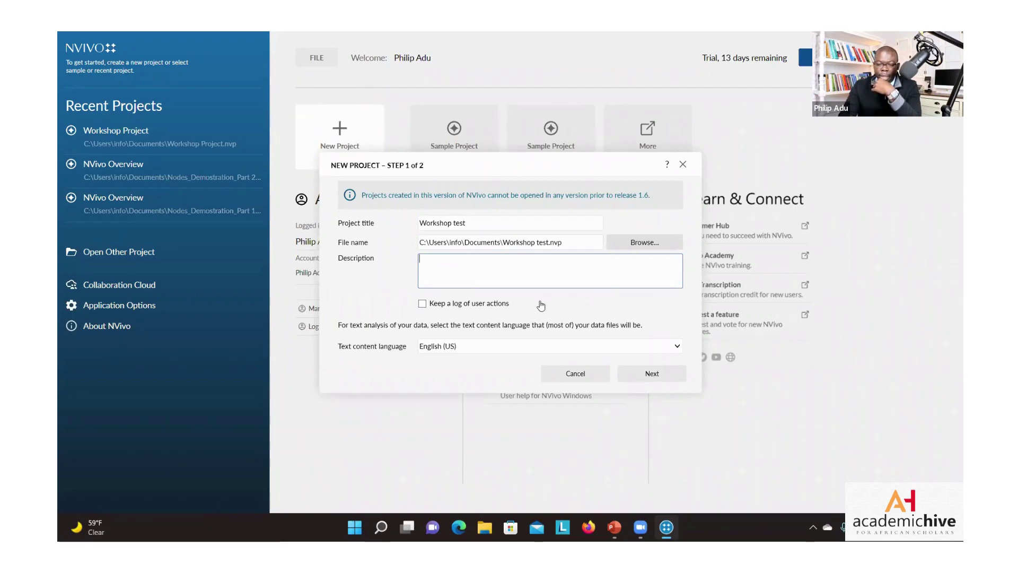
pyautogui.click(645, 380)
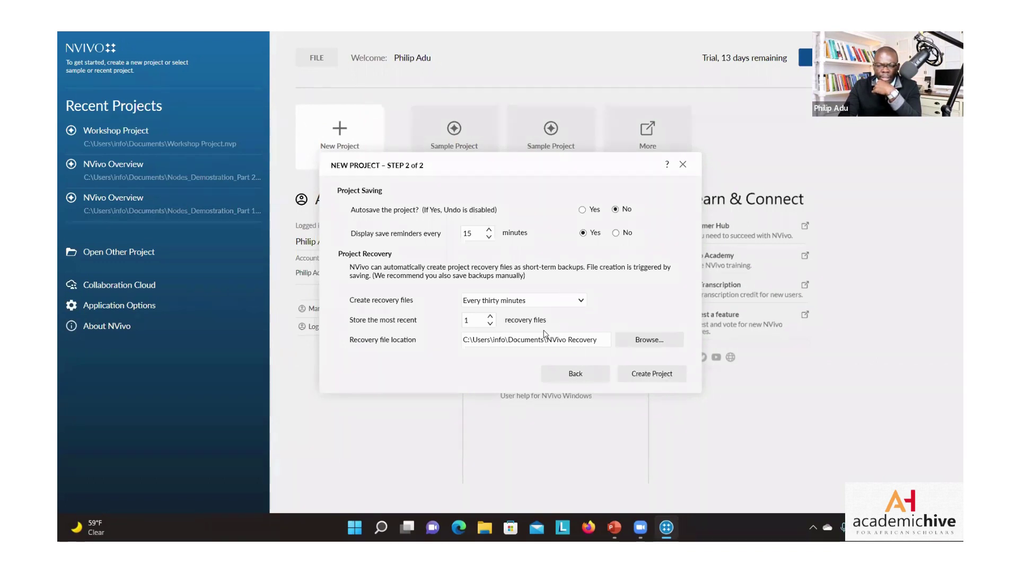
pyautogui.click(644, 375)
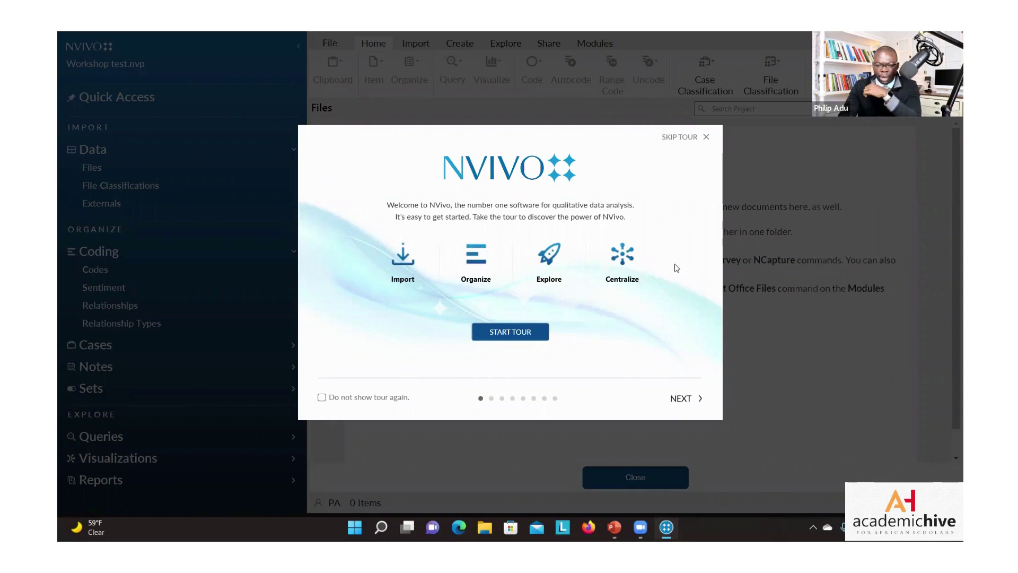
# Page through the welcome tour to the Organize: Cases page, skip the rest, and close the Files introduction.
pyautogui.click(681, 397)
pyautogui.click(680, 397)
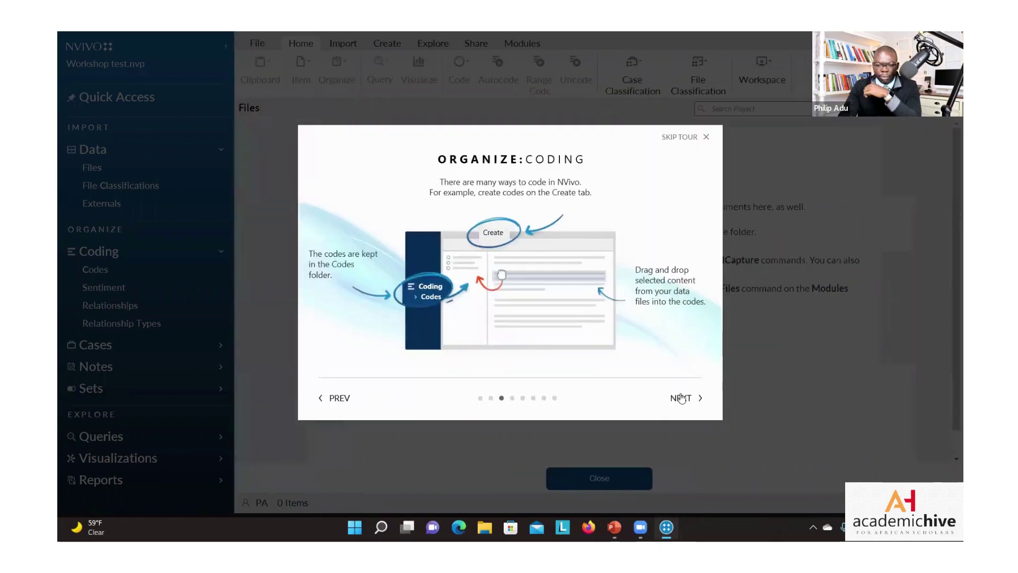
pyautogui.click(681, 398)
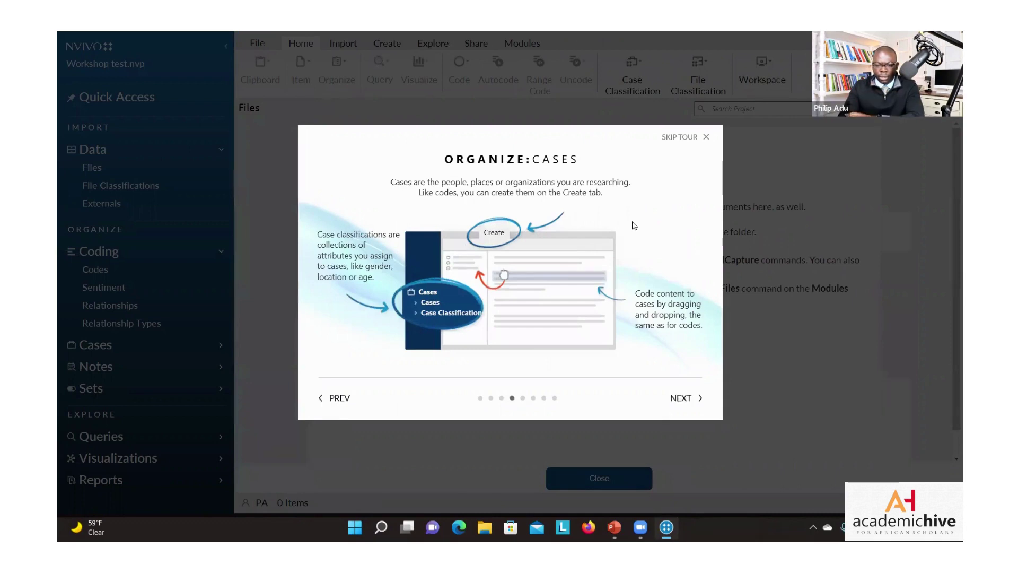
pyautogui.click(675, 139)
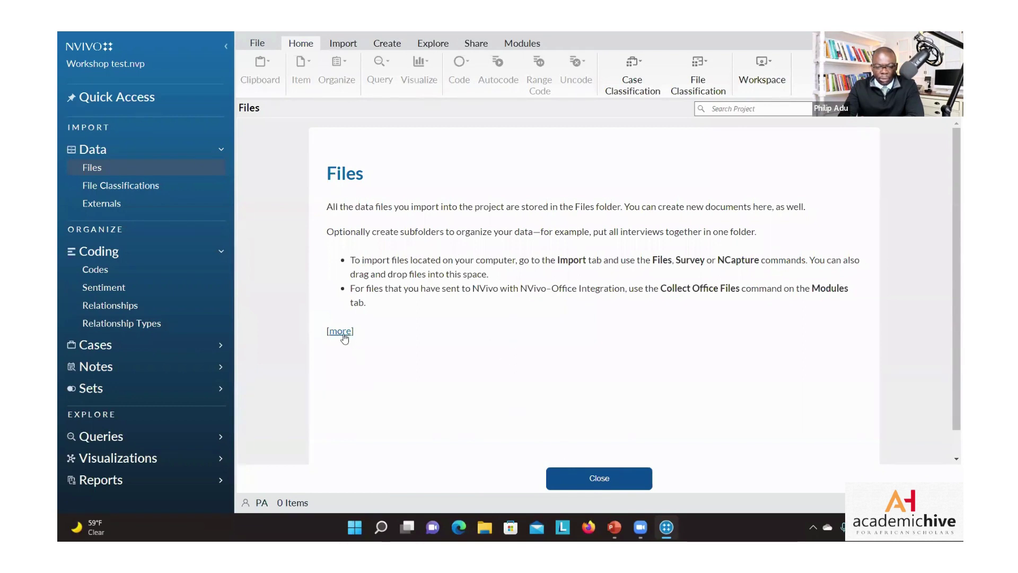
pyautogui.click(563, 478)
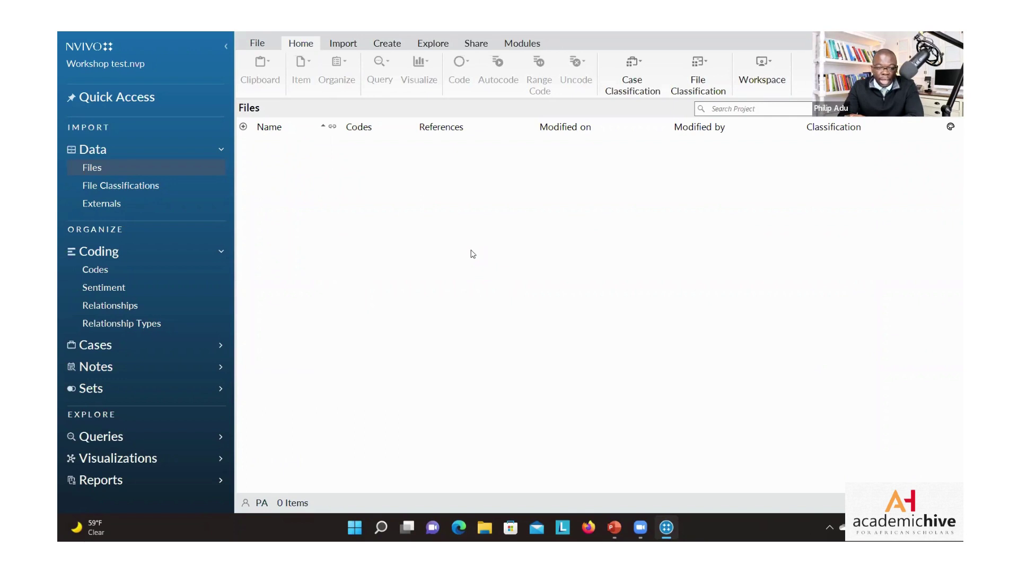
# Choose the Word documents P1 through P5 from the Demostration folder for file import.
pyautogui.click(343, 44)
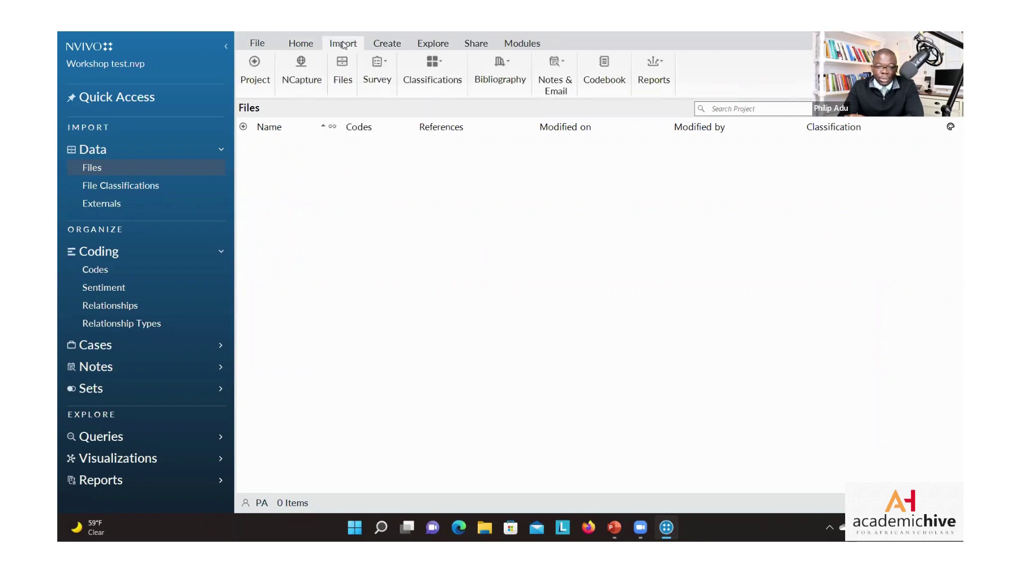
pyautogui.click(347, 79)
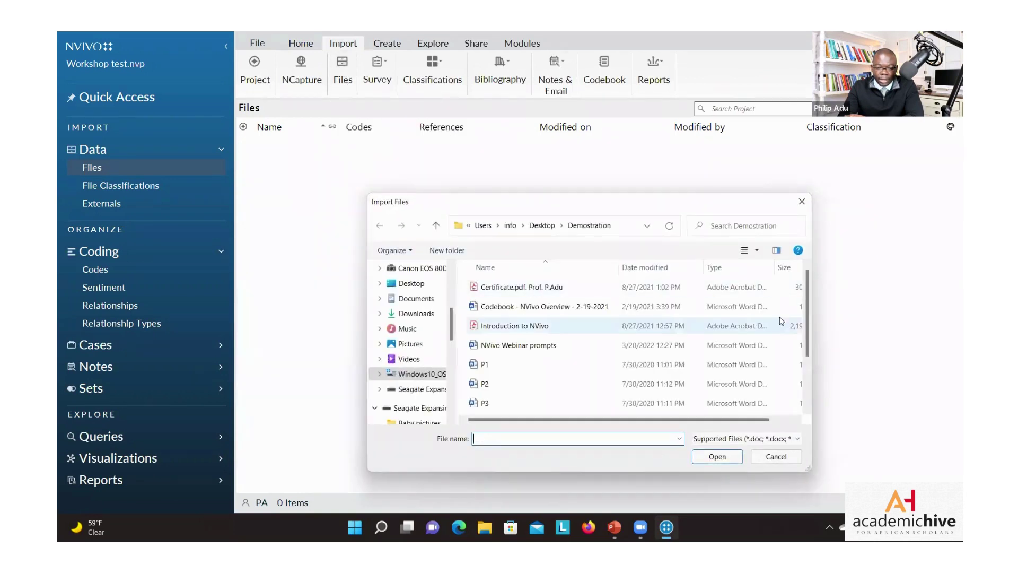
pyautogui.rightClick(811, 358)
pyautogui.press('Escape')
pyautogui.moveTo(811, 358); pyautogui.dragTo(814, 403)
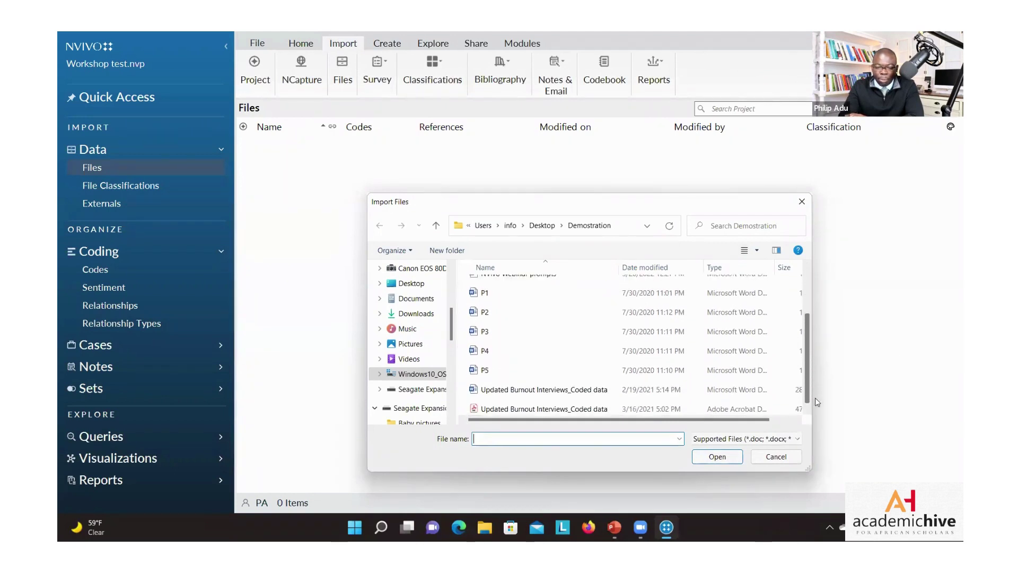
pyautogui.click(563, 300)
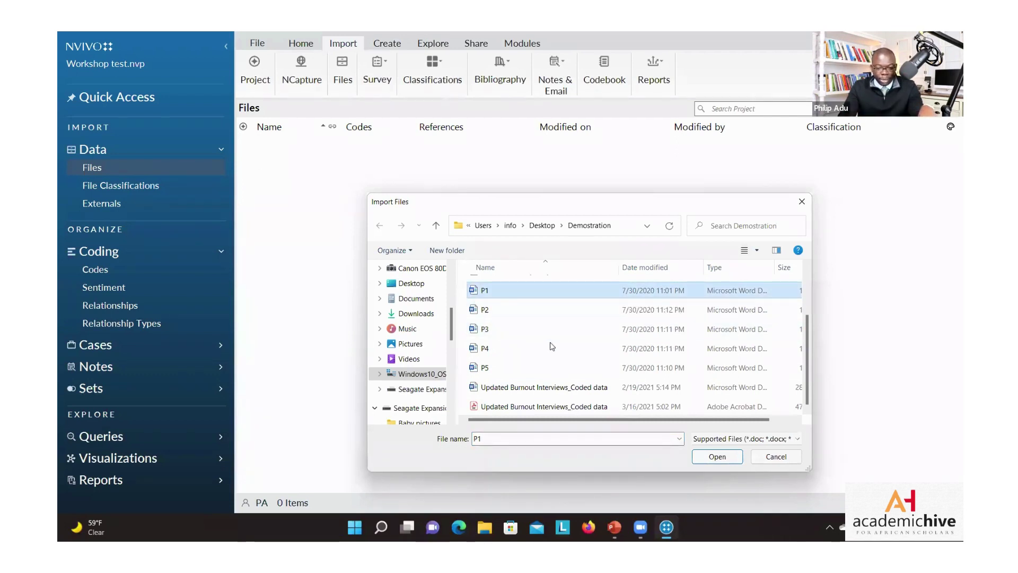
pyautogui.keyDown('shift'); pyautogui.click(552, 367); pyautogui.keyUp('shift')
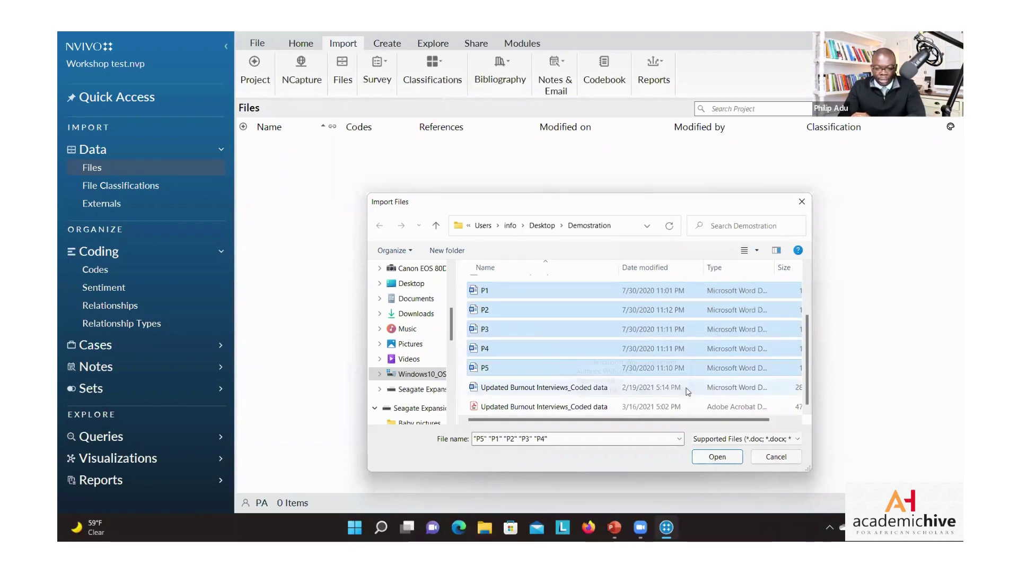
pyautogui.click(710, 458)
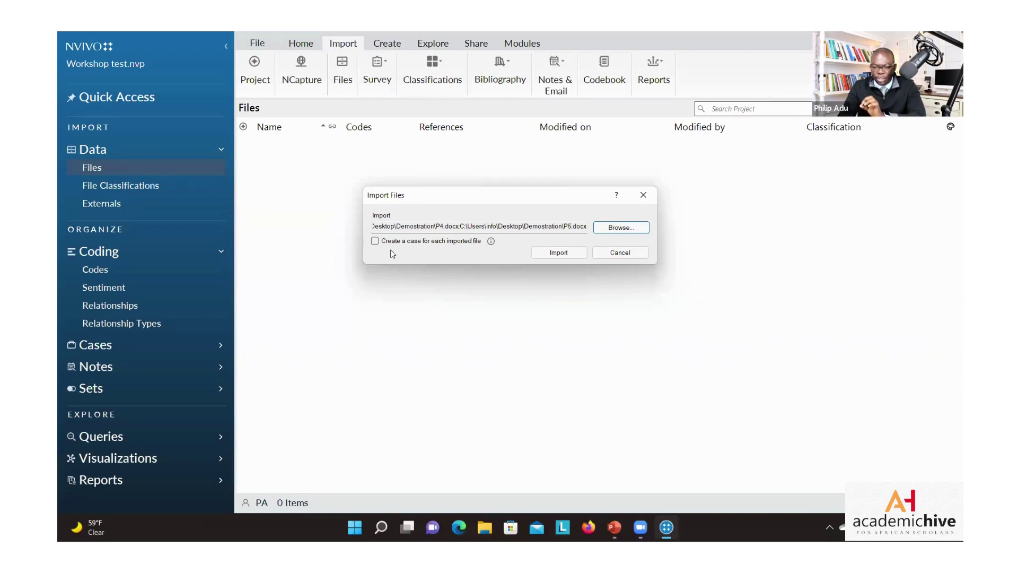
# Import the chosen files with a case for each one, grouped in a new classification named "Participants".
pyautogui.click(376, 241)
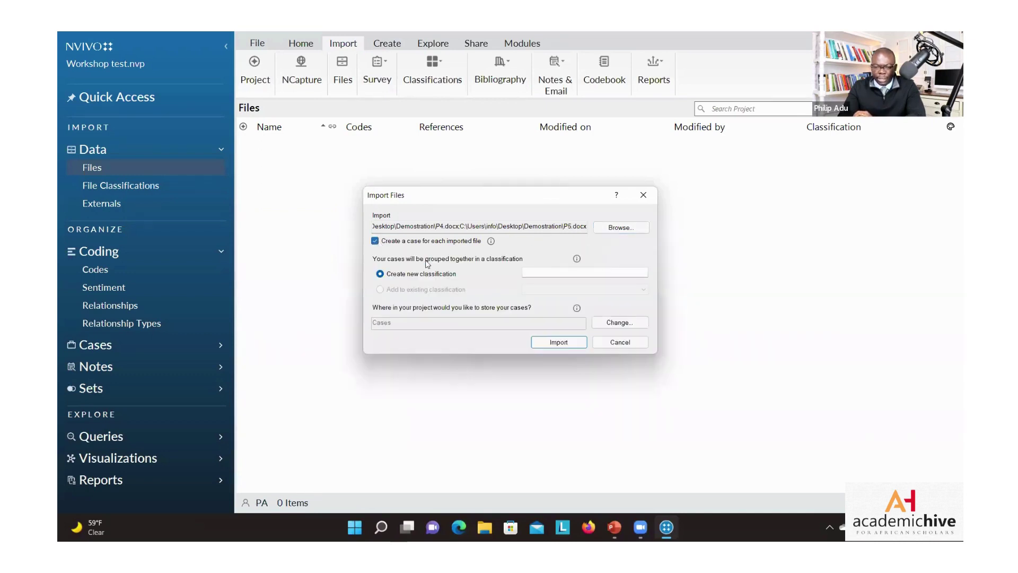
pyautogui.click(530, 273)
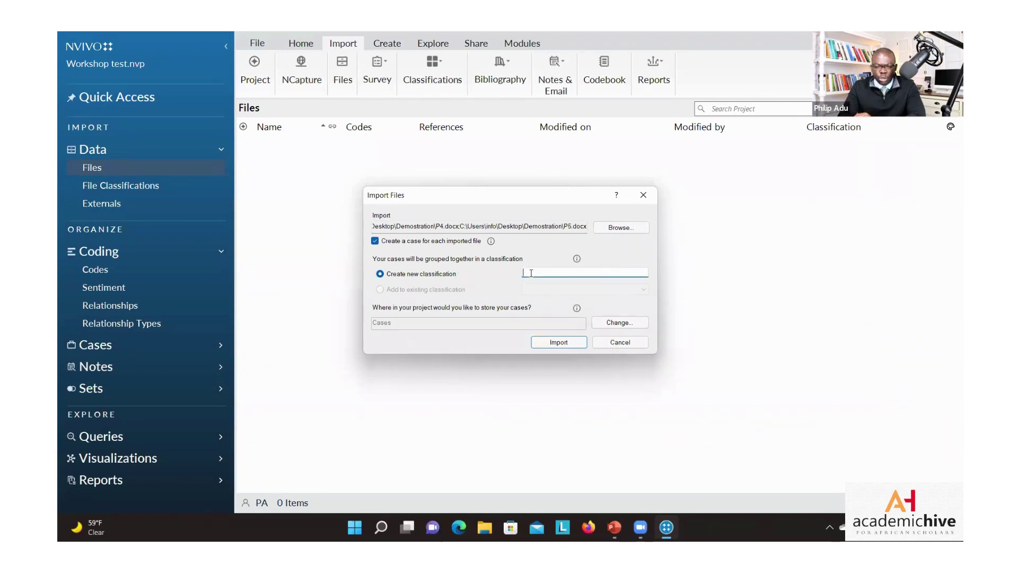
pyautogui.write('Partic')
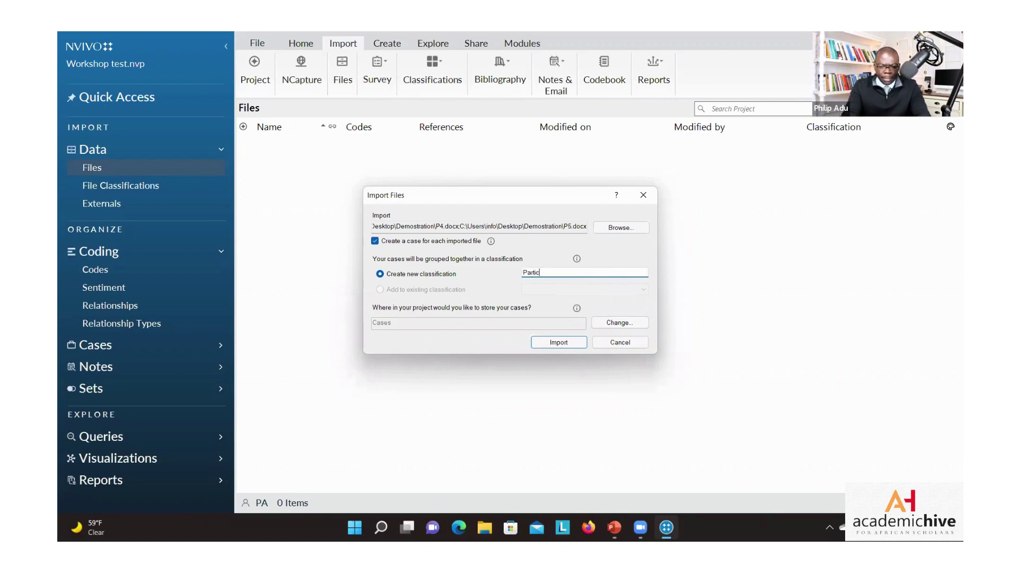
pyautogui.write('ipants')
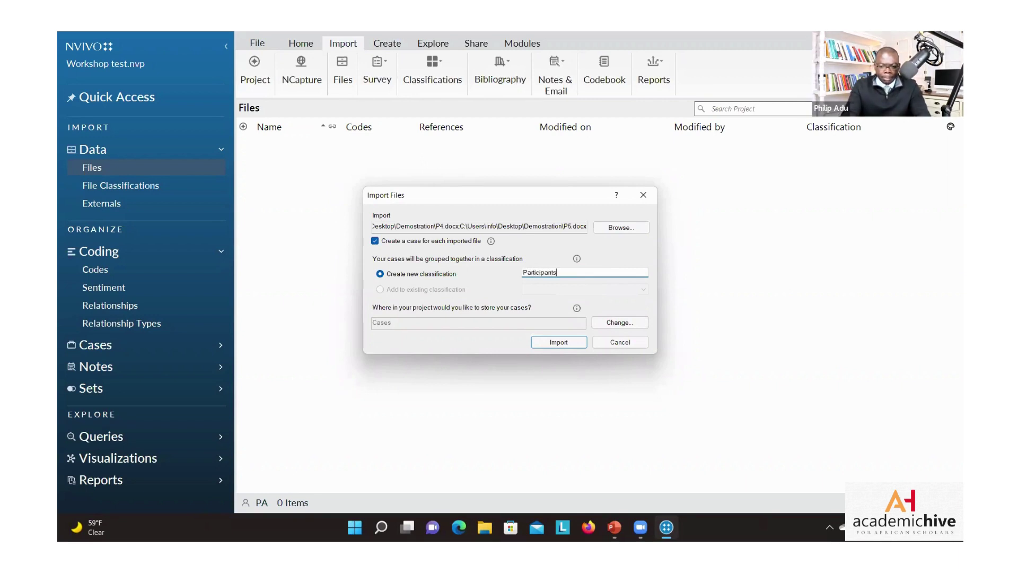
pyautogui.click(558, 340)
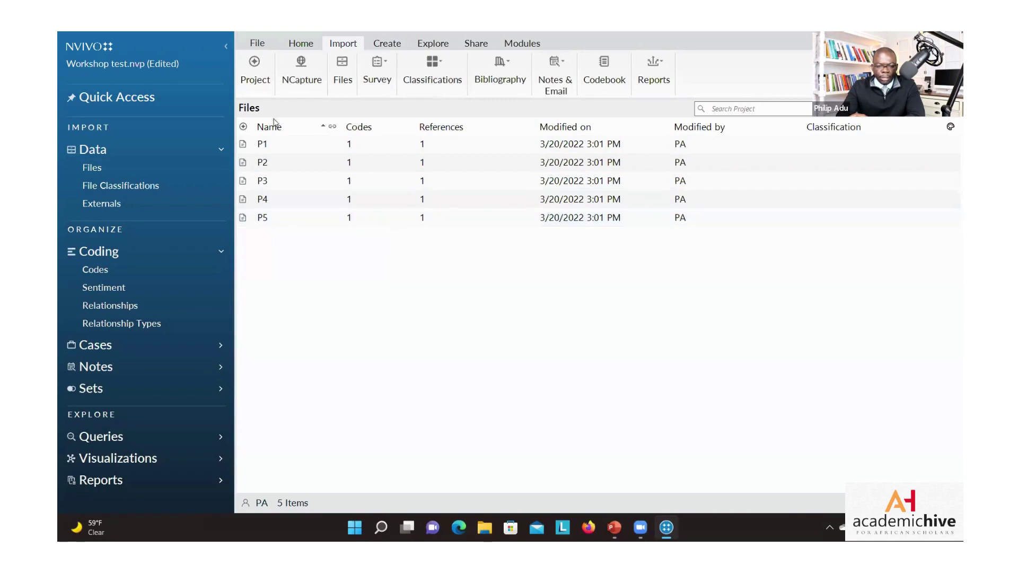
# Open the P1 interview document to examine its questions and answers, and close it again.
pyautogui.doubleClick(280, 147)
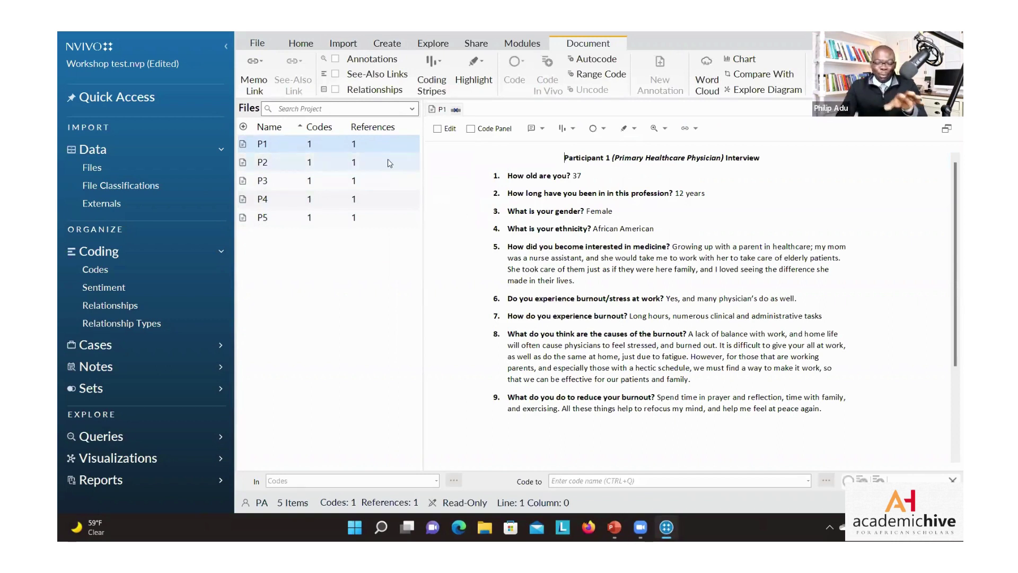
pyautogui.rightClick(355, 147)
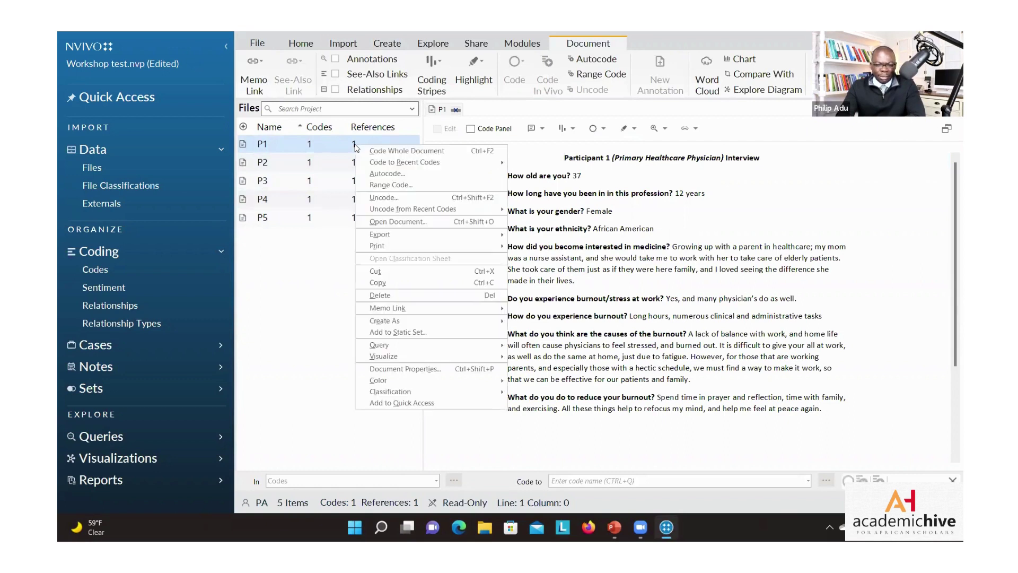
pyautogui.click(300, 282)
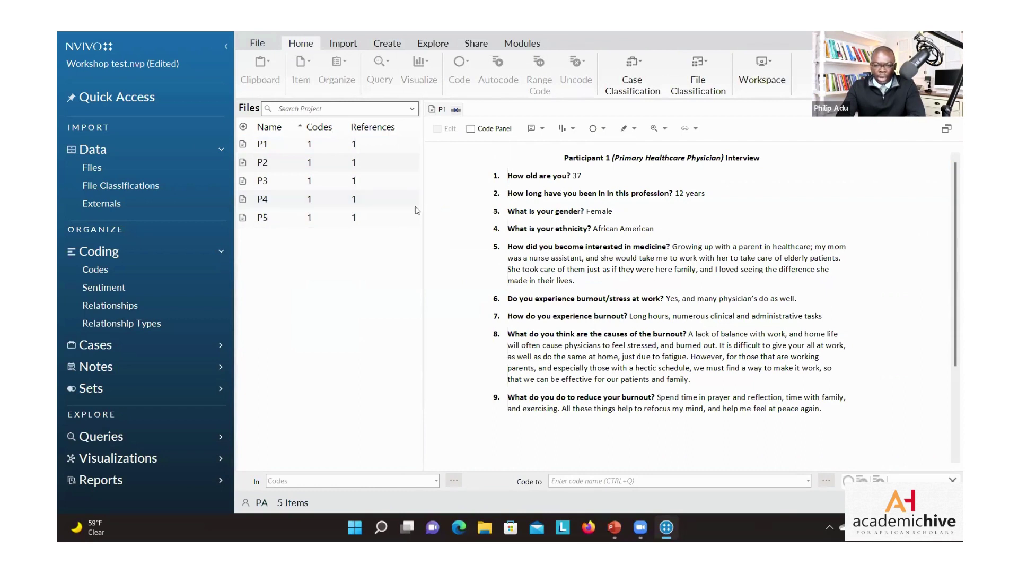
pyautogui.click(456, 111)
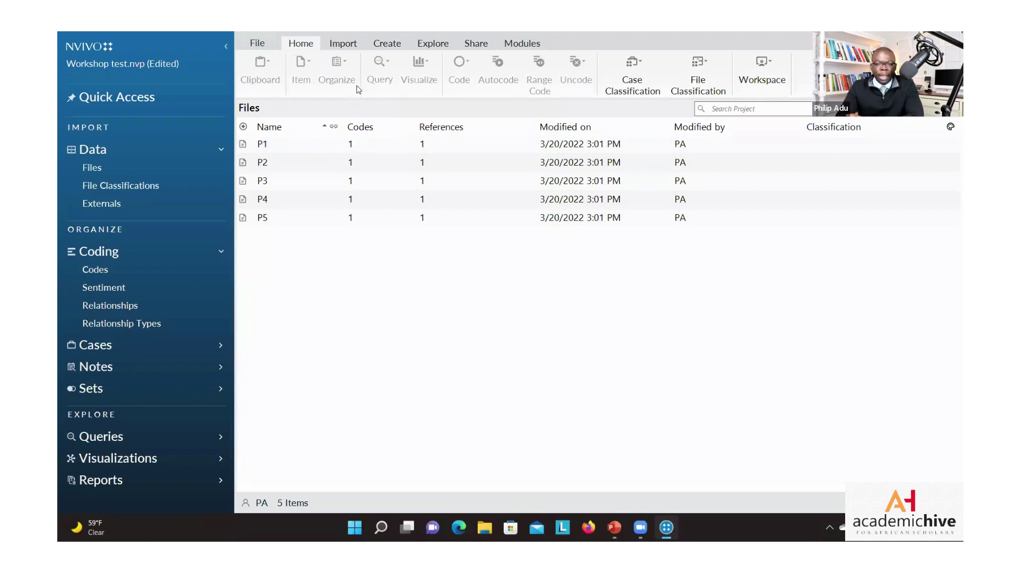
# Start a classification sheet import using the Participants demographics workbook and advance to the classification settings.
pyautogui.click(343, 44)
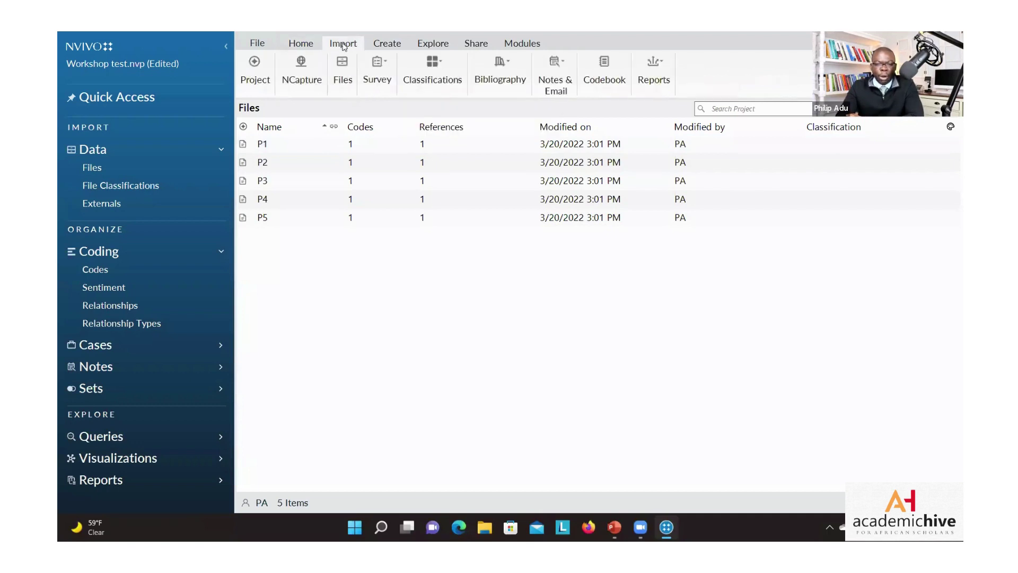
pyautogui.click(439, 87)
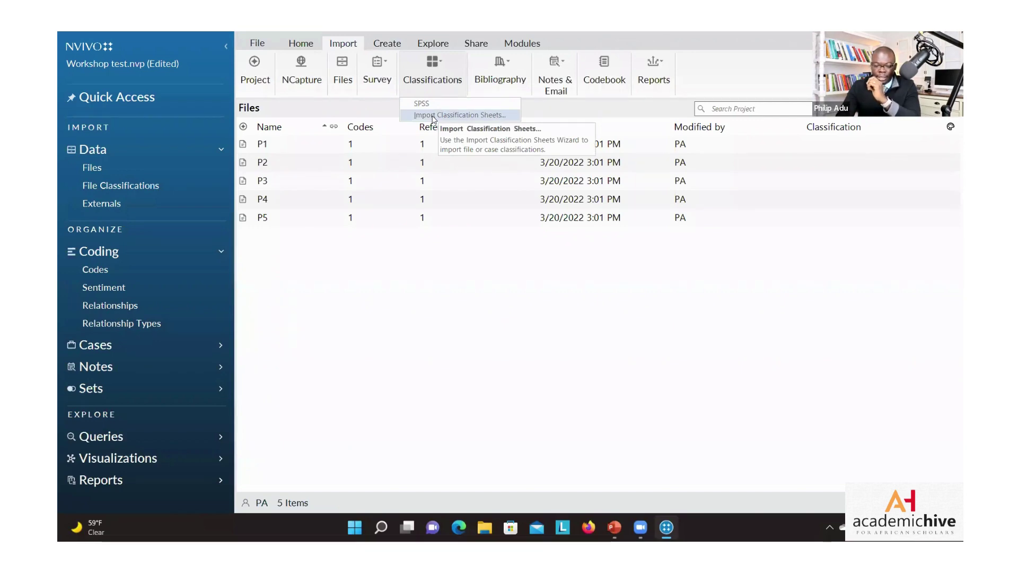
pyautogui.click(432, 116)
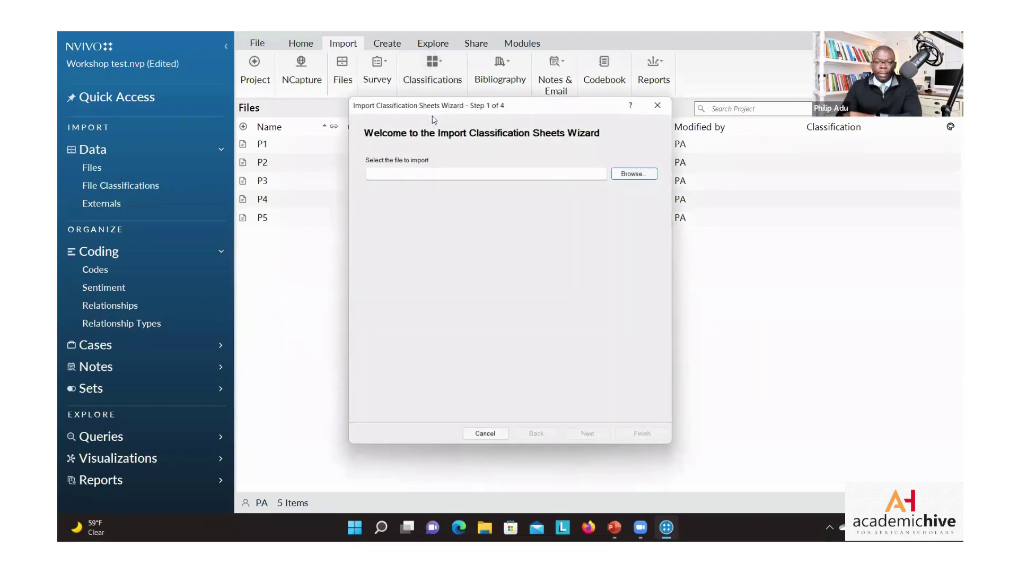
pyautogui.click(615, 178)
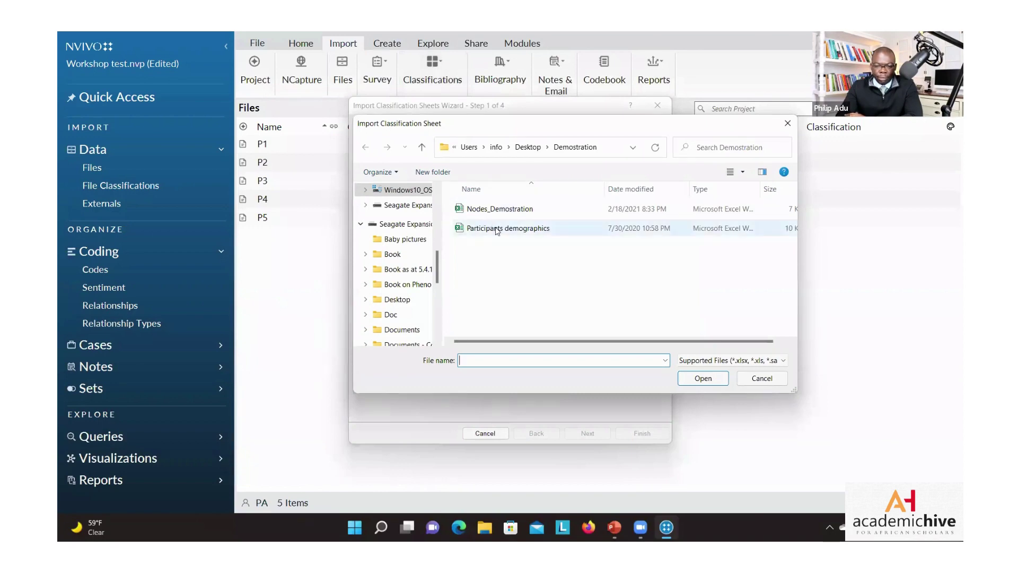
pyautogui.click(496, 229)
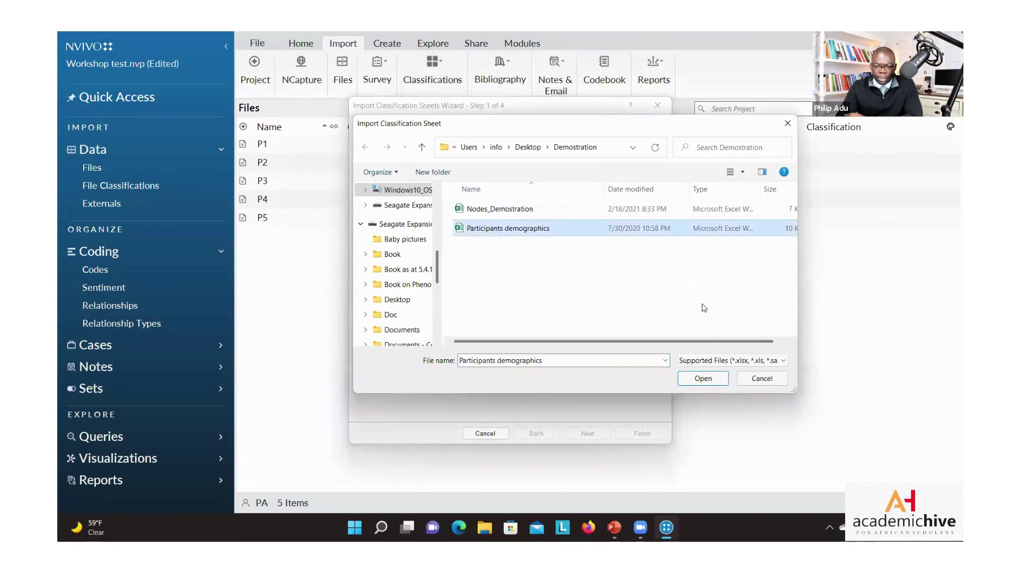
pyautogui.click(688, 379)
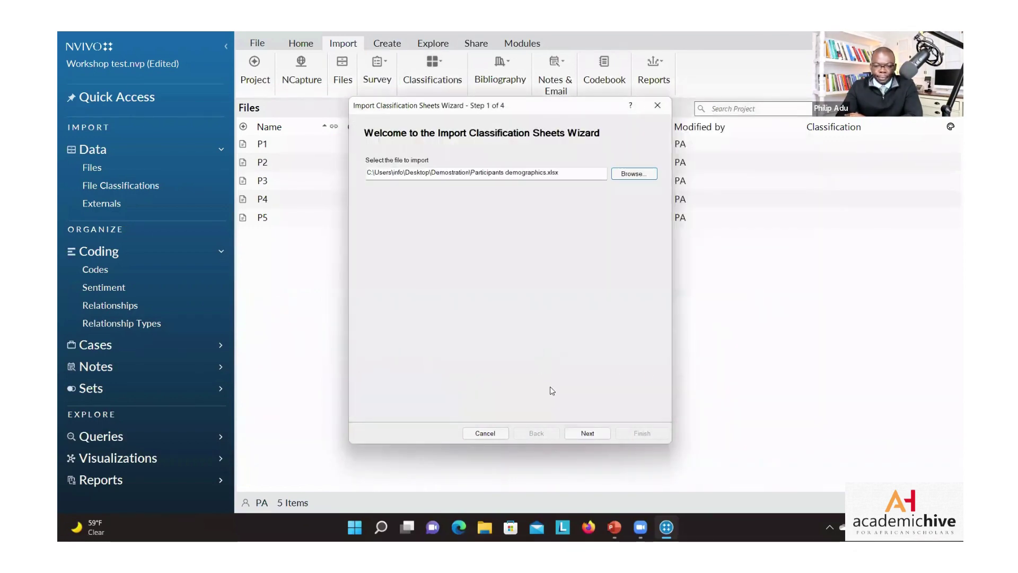
pyautogui.click(580, 435)
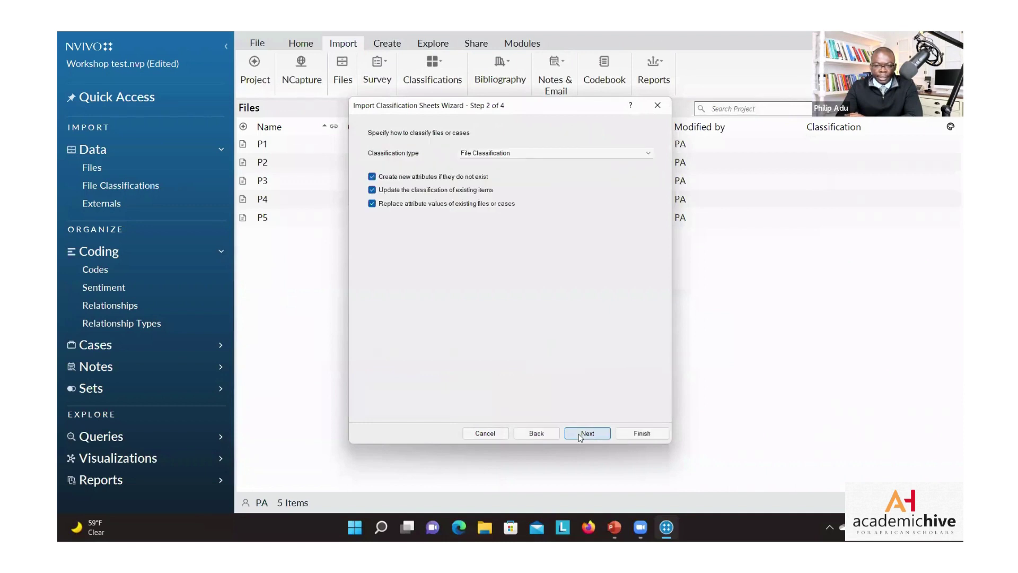
# Set the classification type of the sheet import to Case Classification and advance to the case representation settings.
pyautogui.click(538, 153)
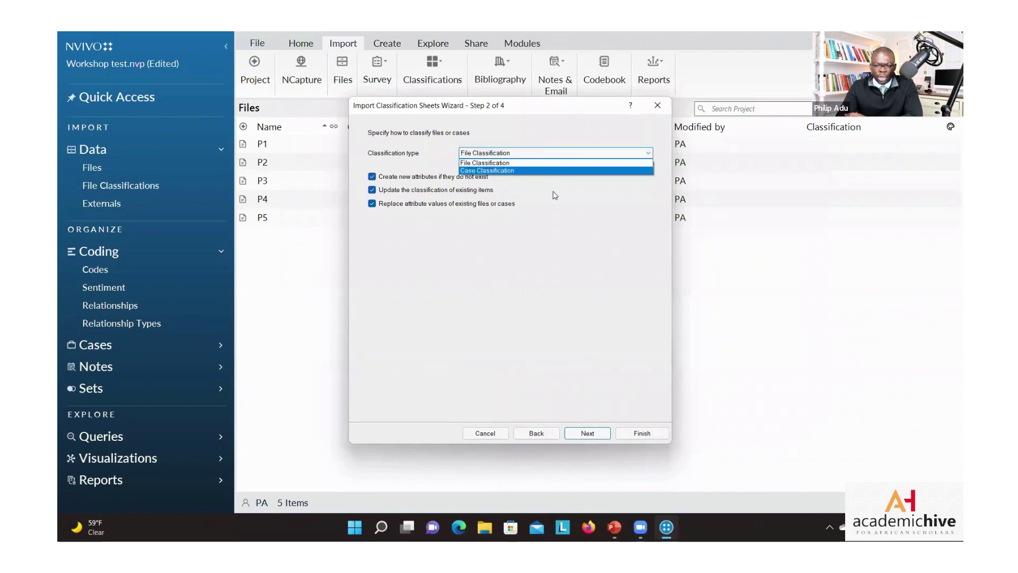
pyautogui.click(519, 171)
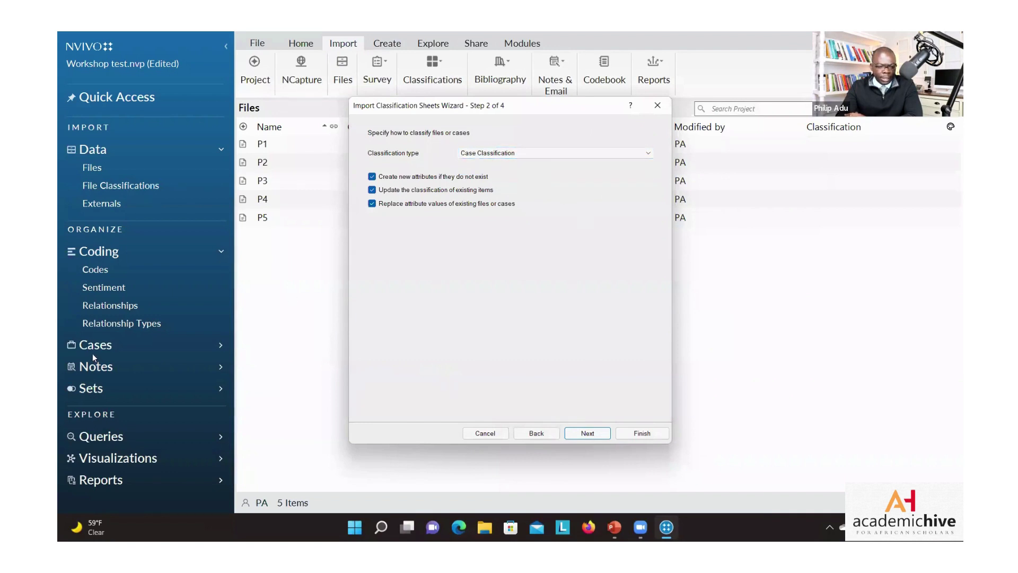
pyautogui.click(222, 349)
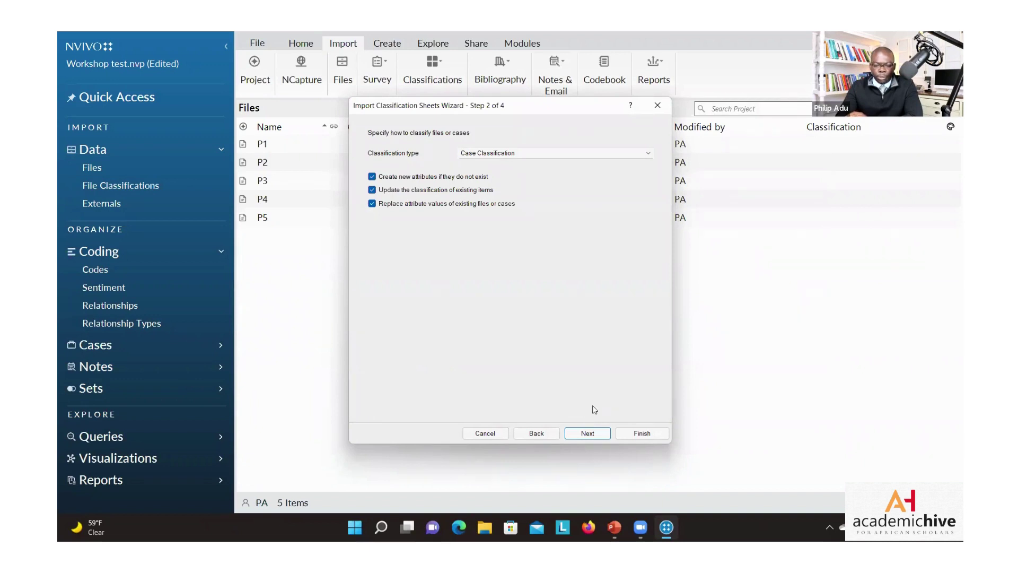
pyautogui.click(581, 433)
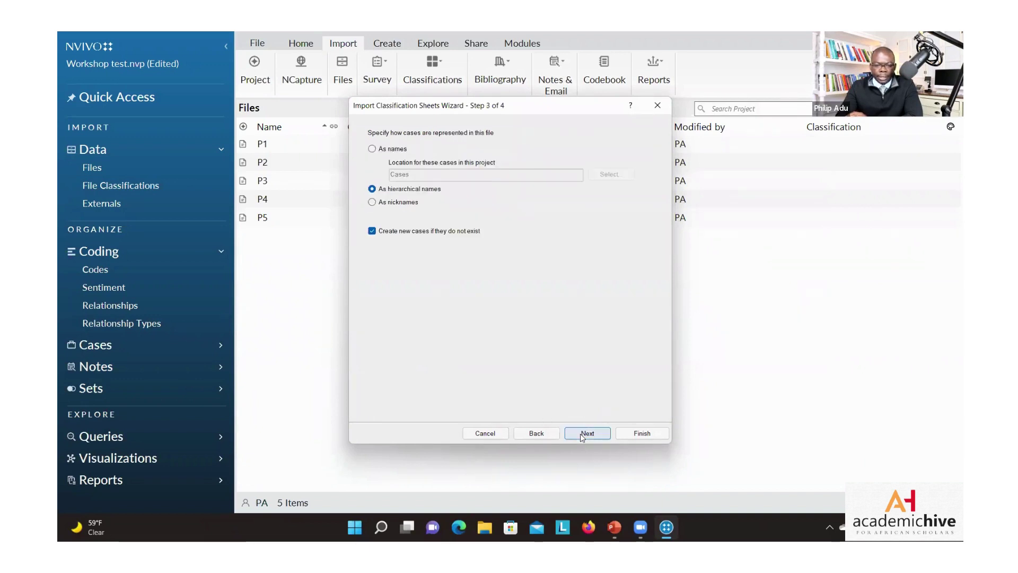
# Have the cases represented as names located in Cases, and finish the classification sheet import.
pyautogui.click(372, 149)
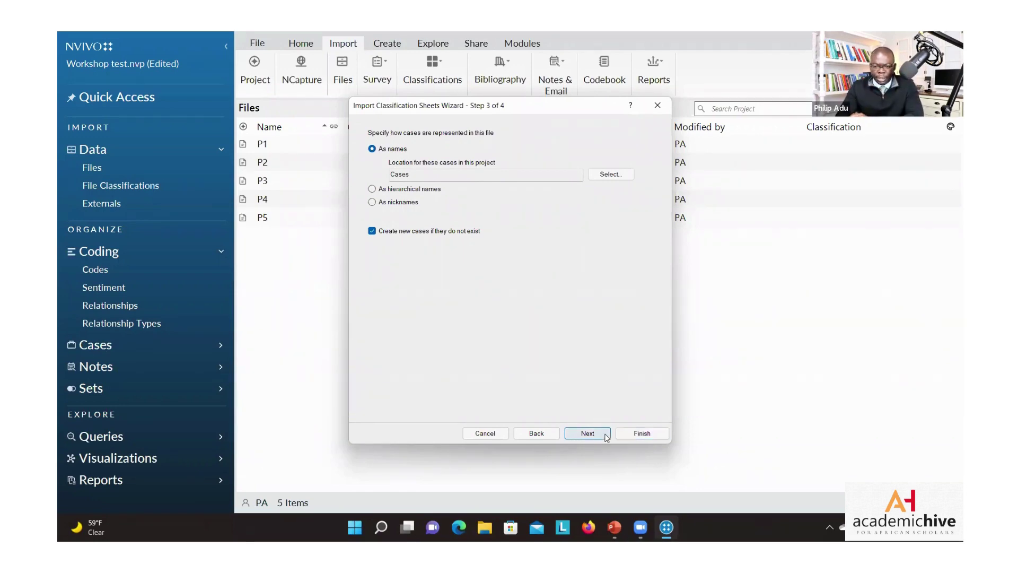
pyautogui.click(587, 433)
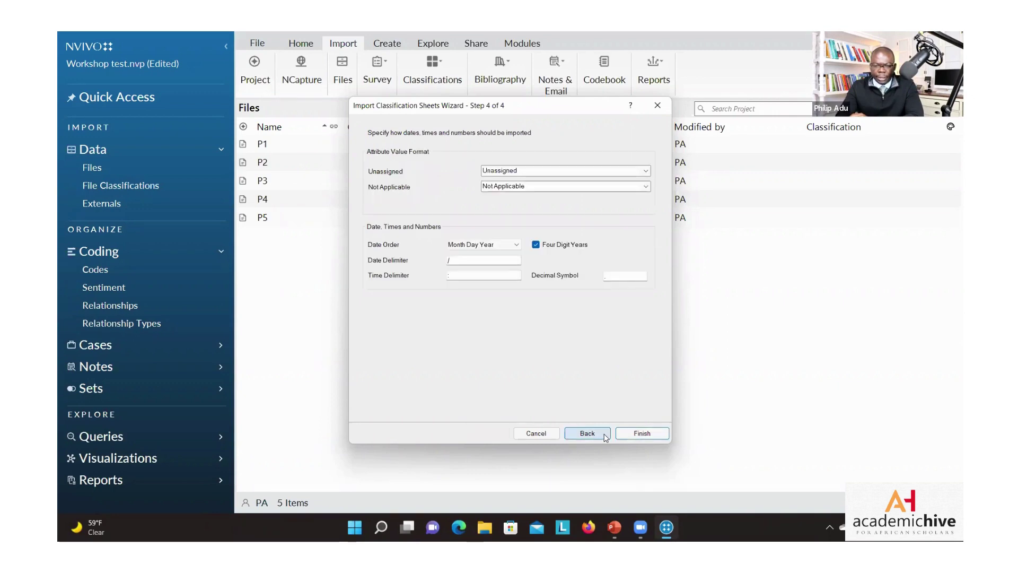
pyautogui.click(626, 436)
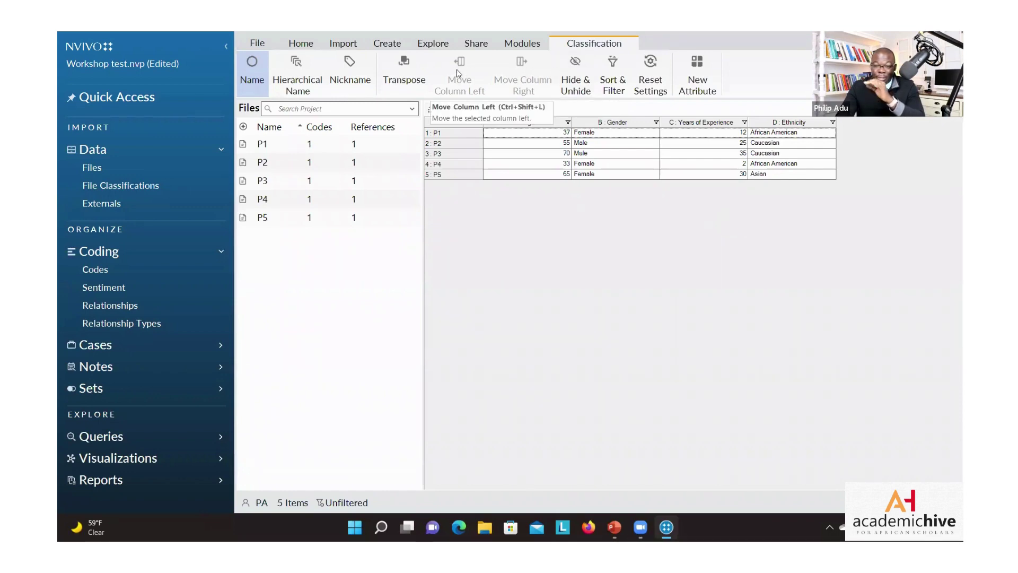
pyautogui.click(503, 154)
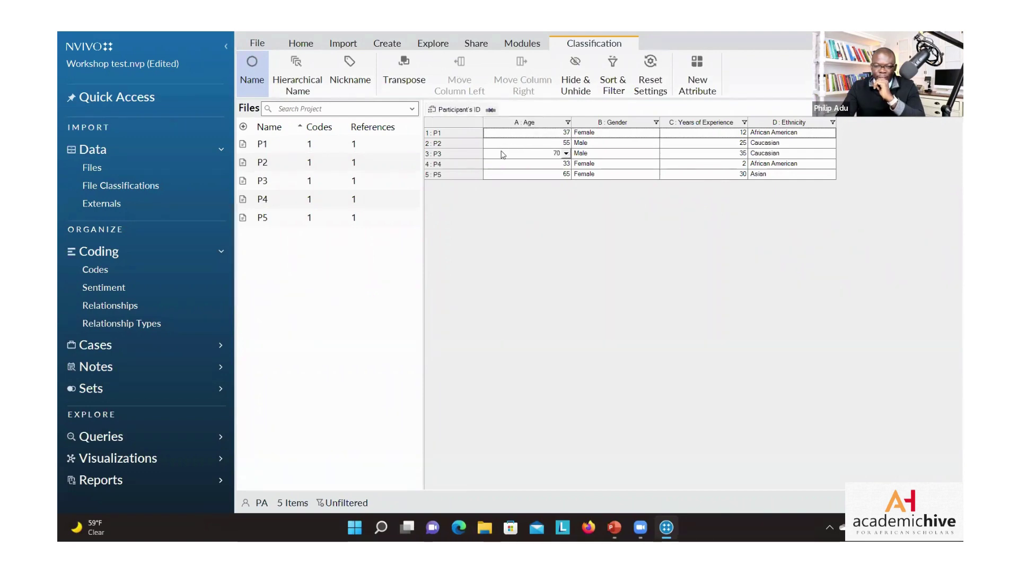
pyautogui.click(361, 159)
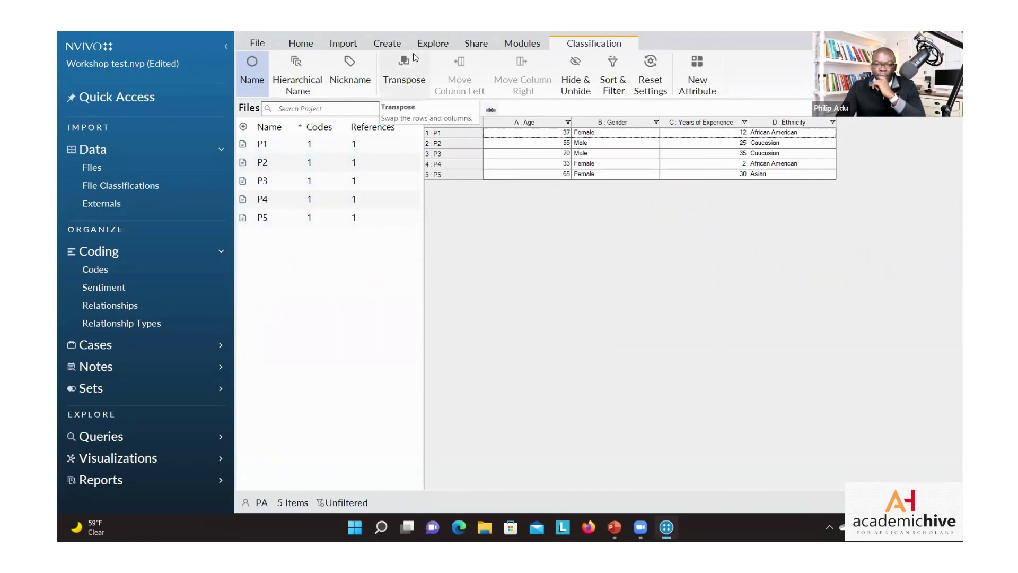
# Create a new project map named "Test".
pyautogui.click(438, 46)
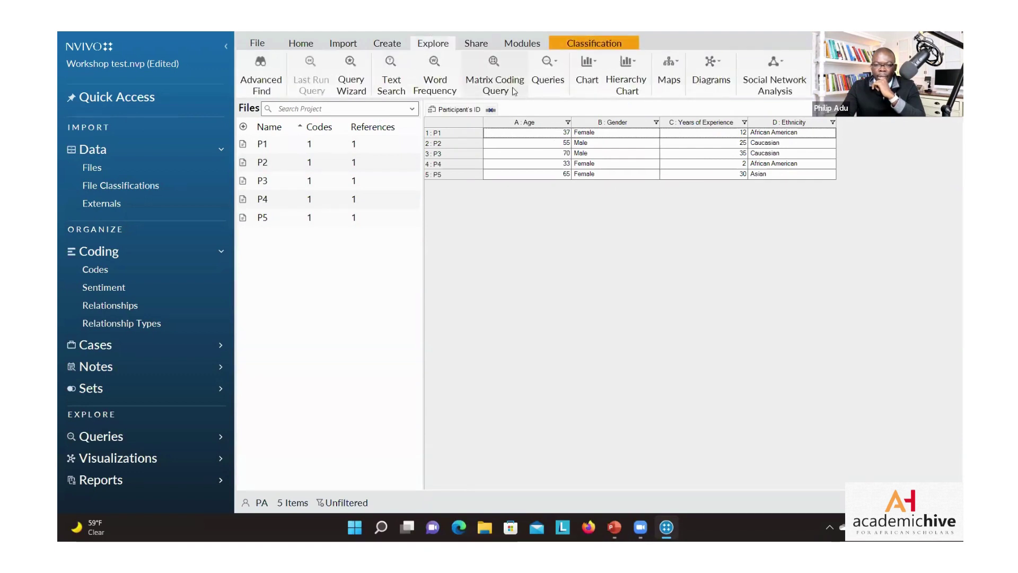
pyautogui.click(674, 89)
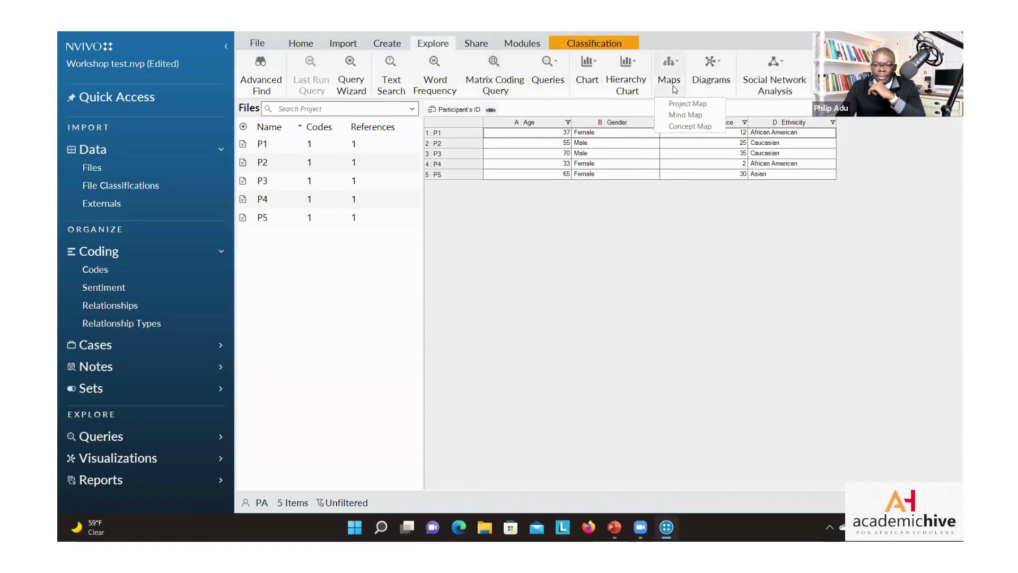
pyautogui.click(681, 105)
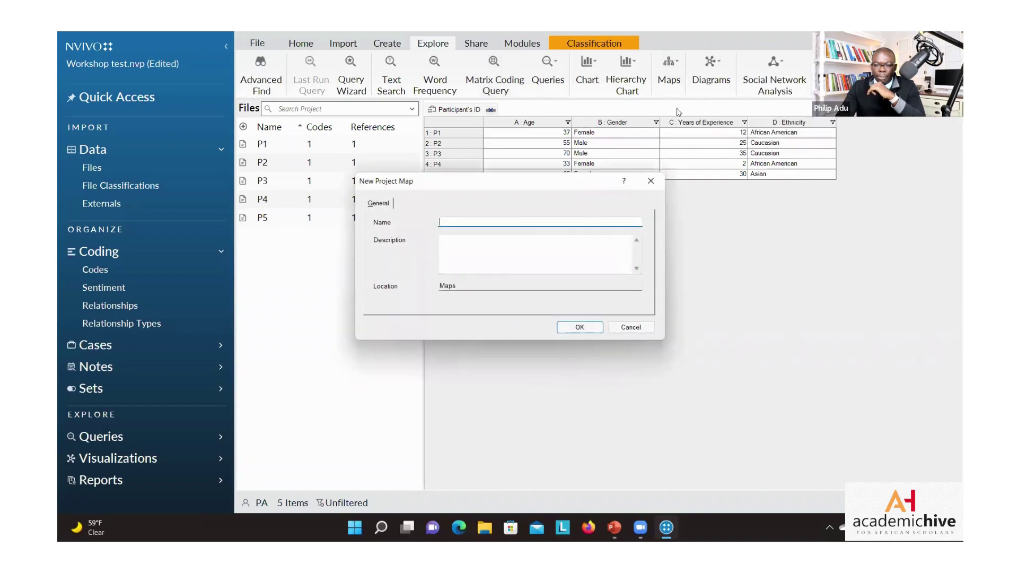
pyautogui.write('T')
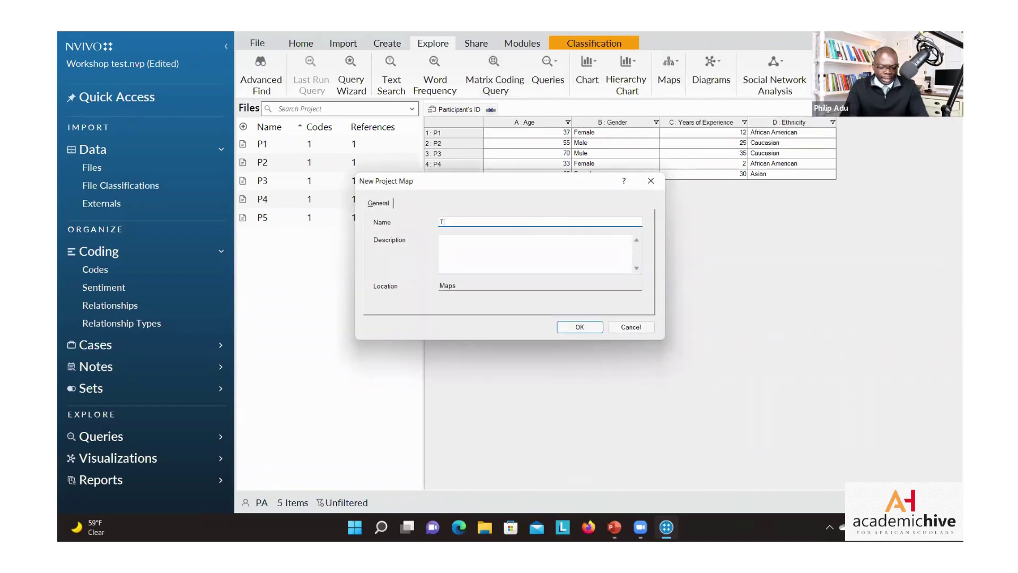
pyautogui.write('est')
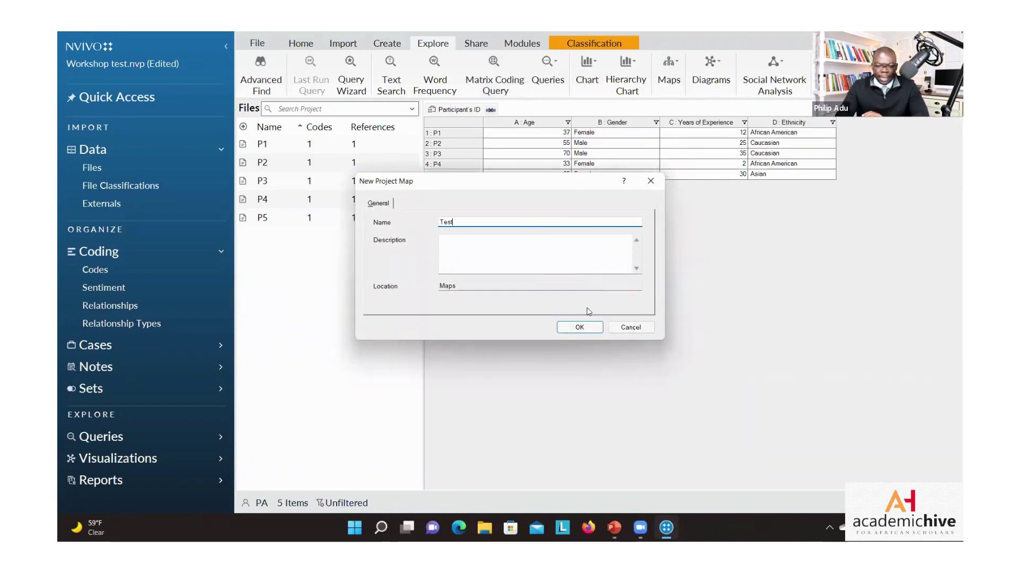
pyautogui.click(579, 325)
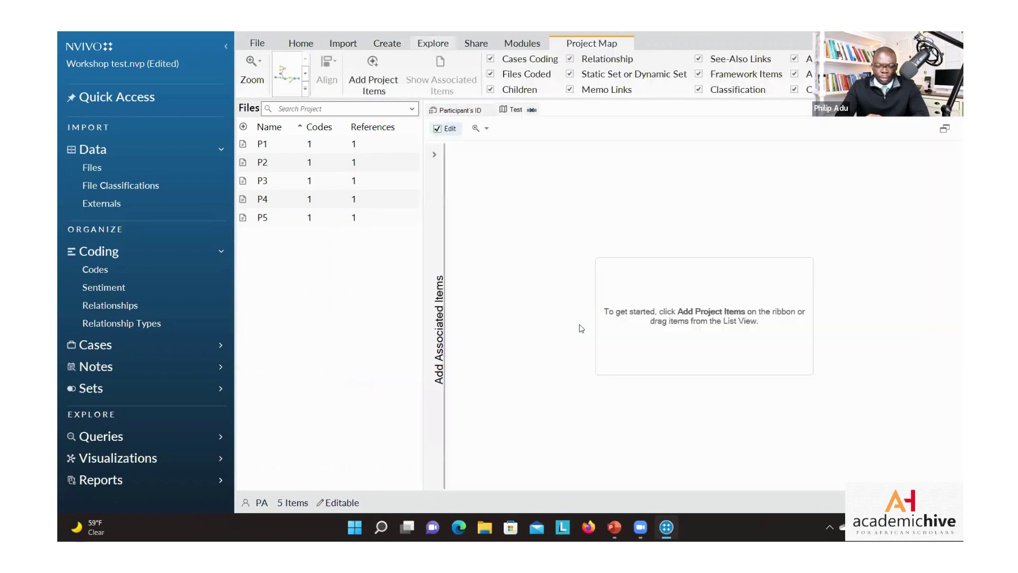
# Add the P1 file to the Test map and shift it toward the middle of the canvas.
pyautogui.rightClick(542, 277)
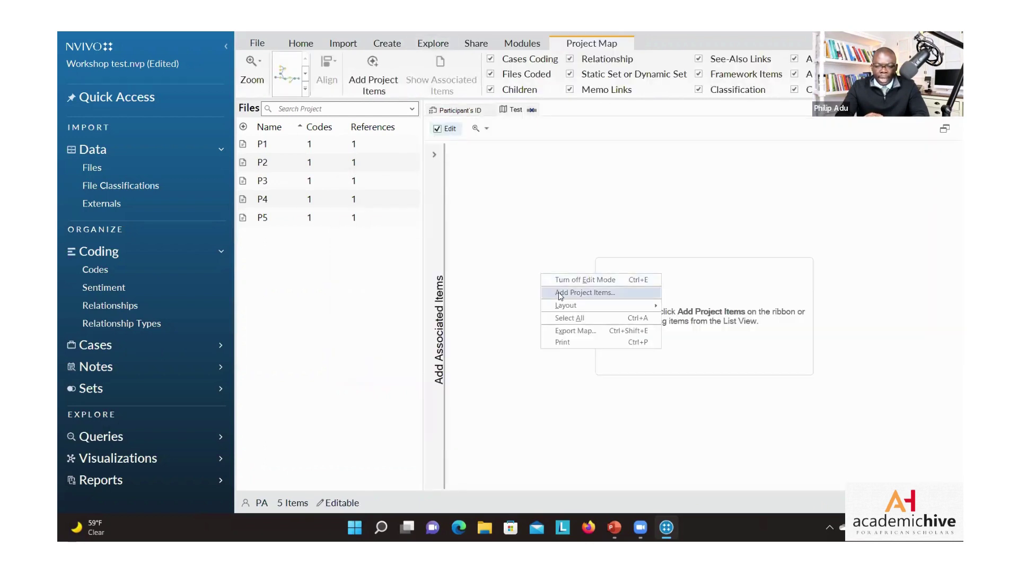
pyautogui.click(559, 293)
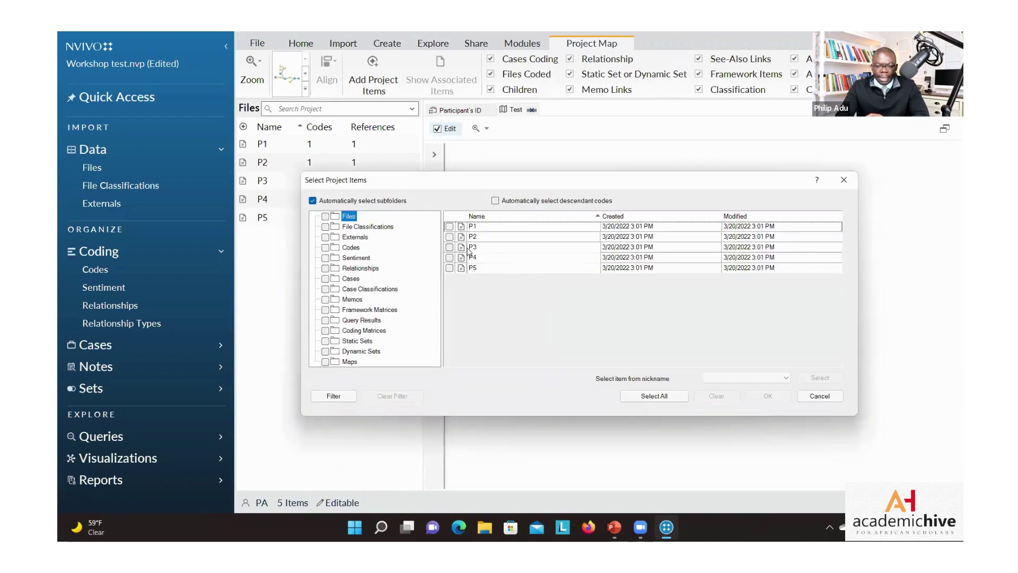
pyautogui.click(449, 226)
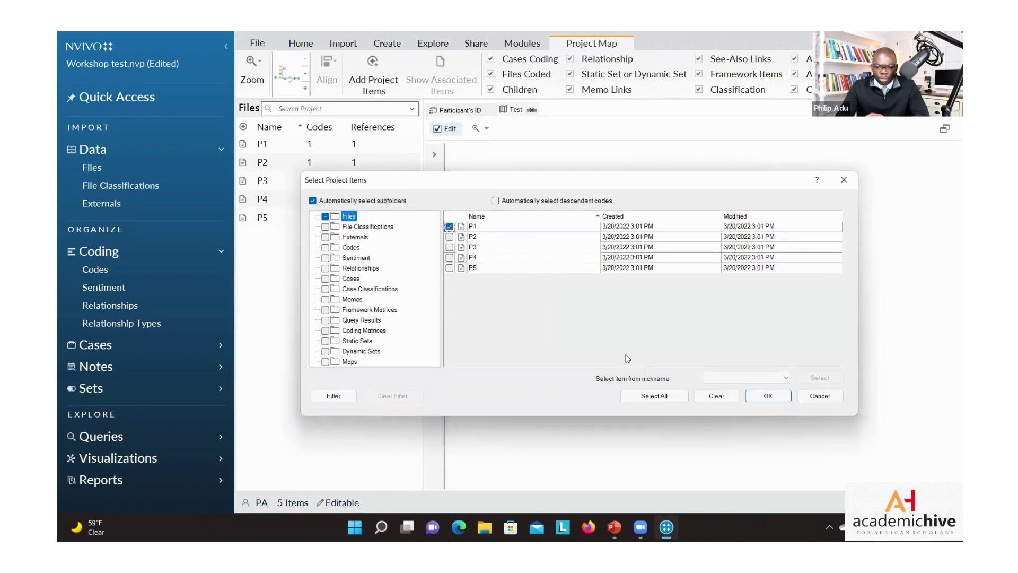
pyautogui.click(766, 396)
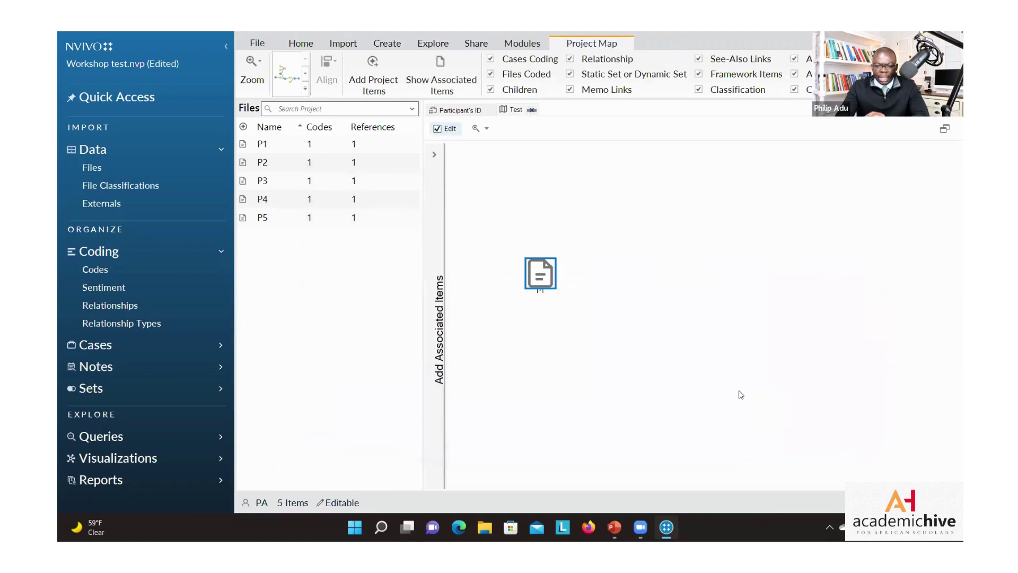
pyautogui.moveTo(545, 283); pyautogui.dragTo(650, 287)
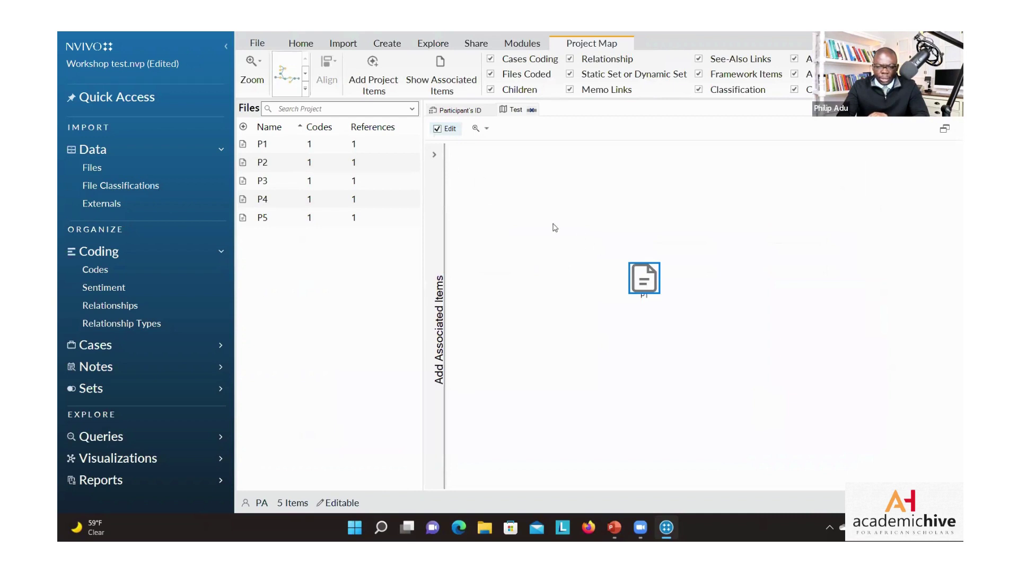
# Show the P1 file's associated items and place its P1 case on the map to the left of the file.
pyautogui.click(434, 154)
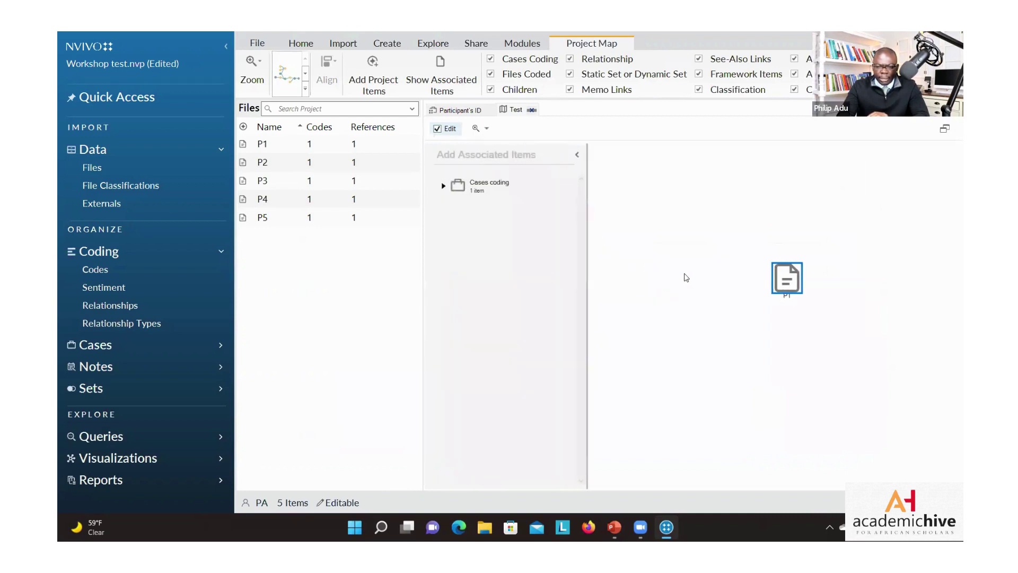
pyautogui.rightClick(778, 283)
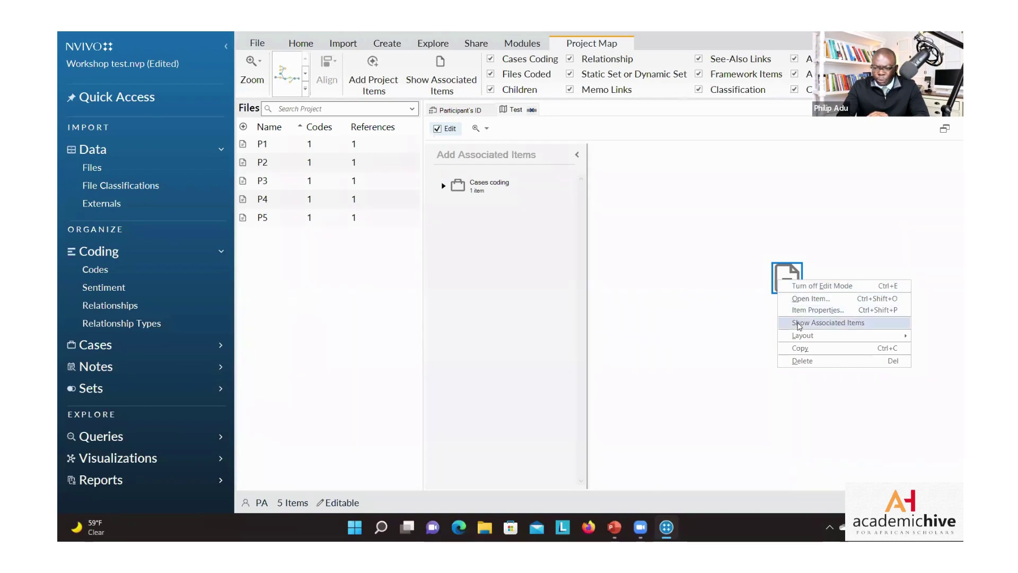
pyautogui.click(799, 323)
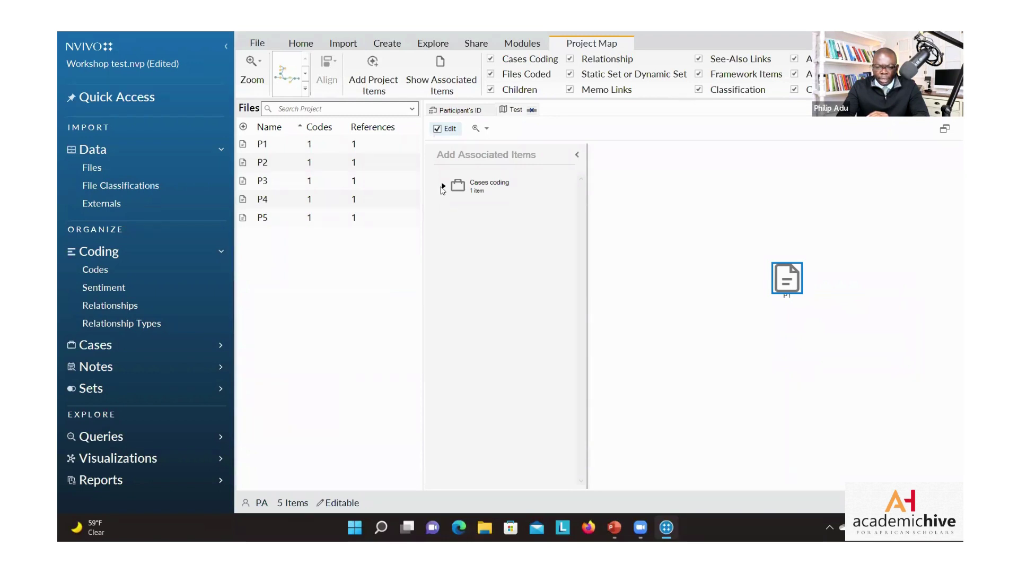
pyautogui.click(444, 186)
pyautogui.click(476, 217)
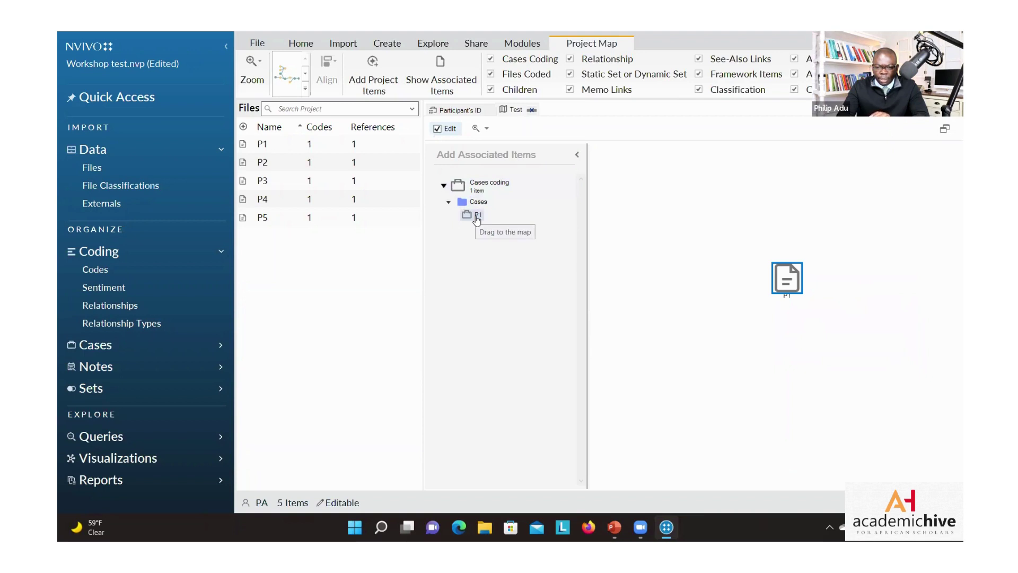
pyautogui.doubleClick(476, 217)
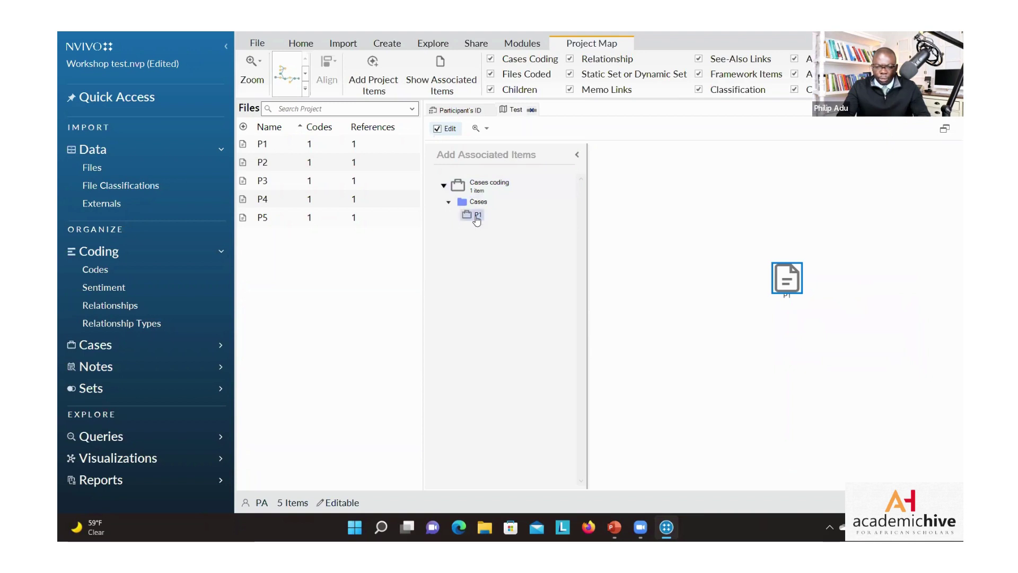
pyautogui.moveTo(784, 330); pyautogui.dragTo(669, 279)
# Show the P1 case's associated items and add its Age attribute value, 37, to the map.
pyautogui.rightClick(669, 279)
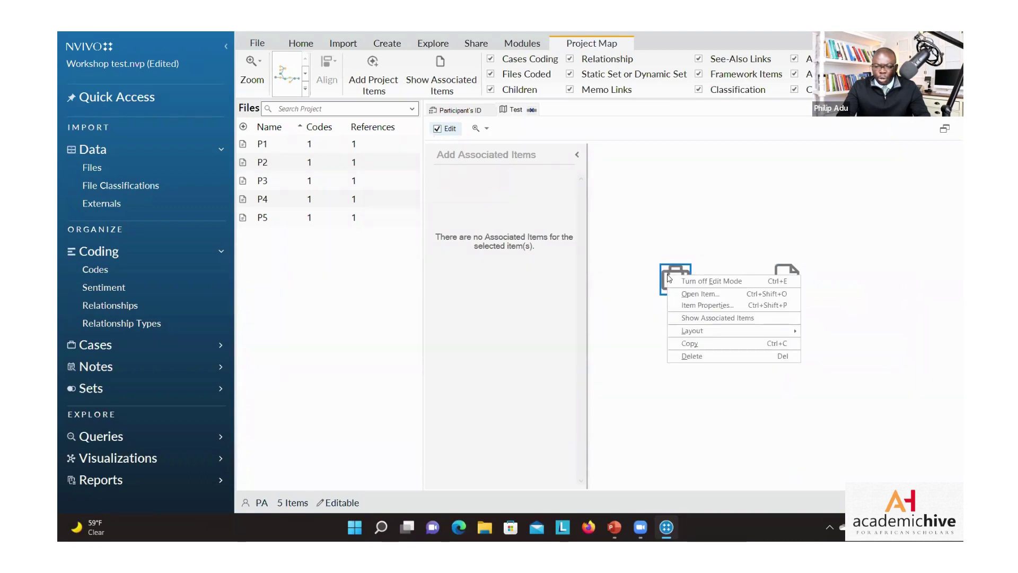
pyautogui.click(714, 319)
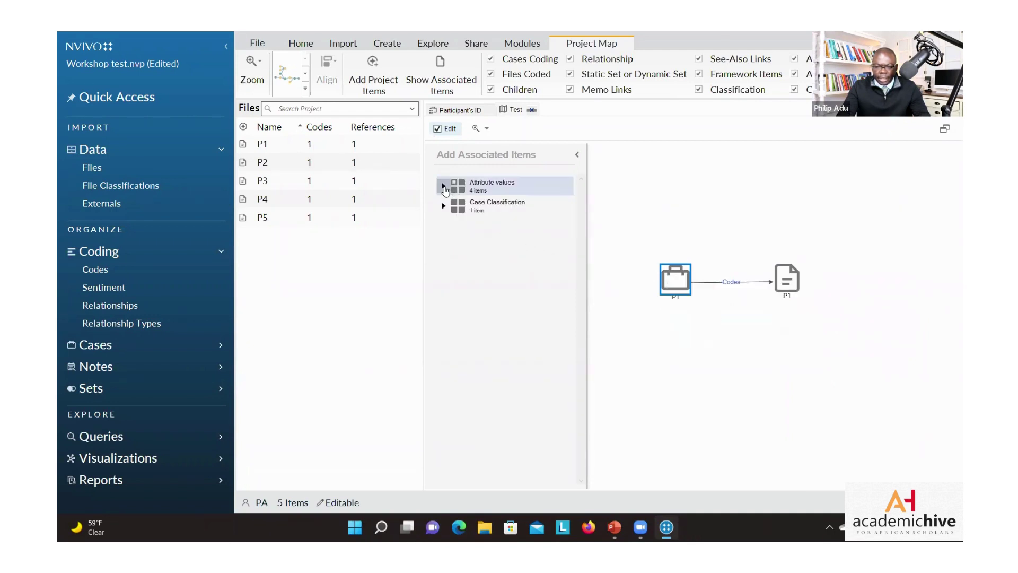
pyautogui.click(444, 186)
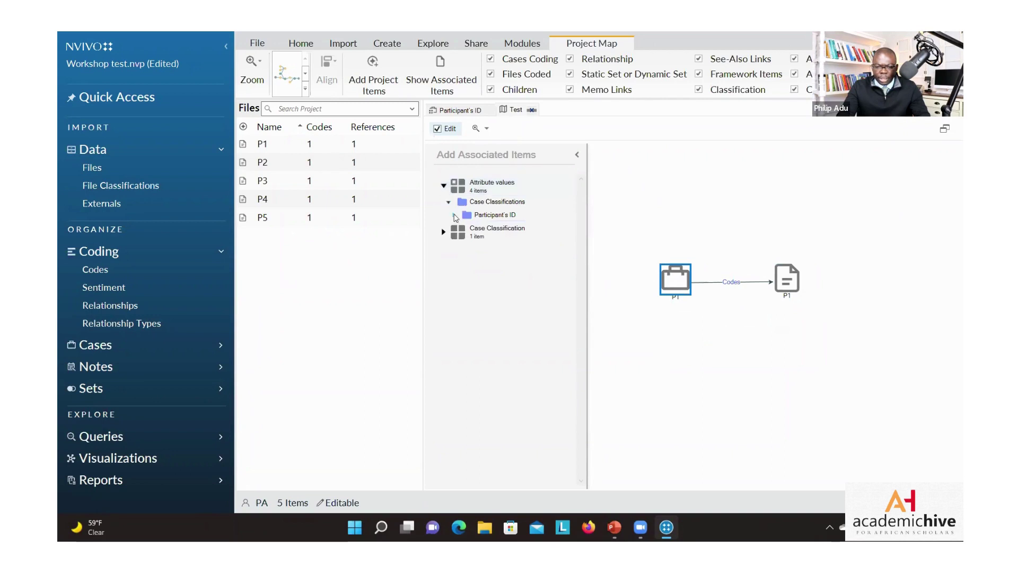
pyautogui.click(454, 214)
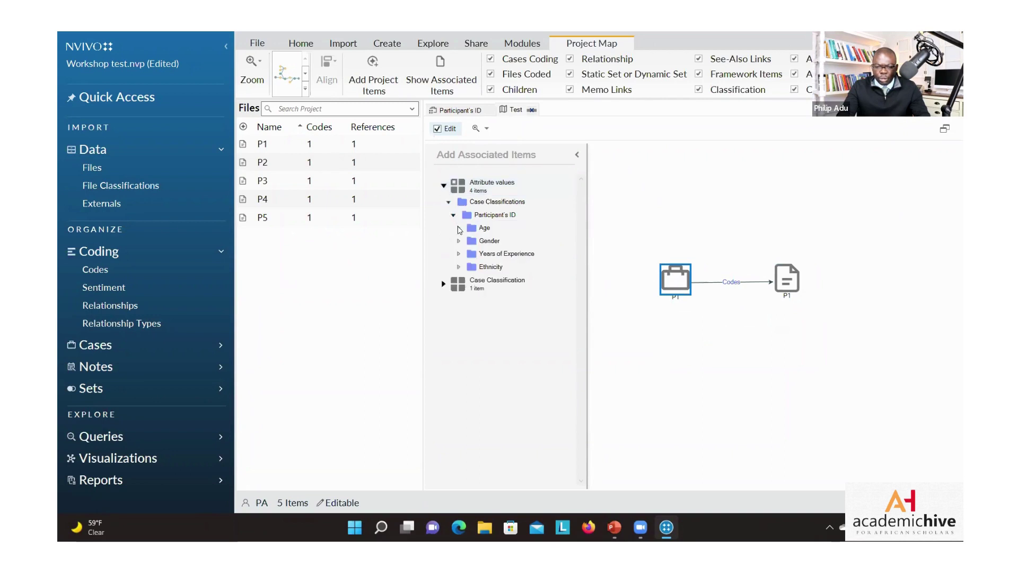
pyautogui.click(459, 228)
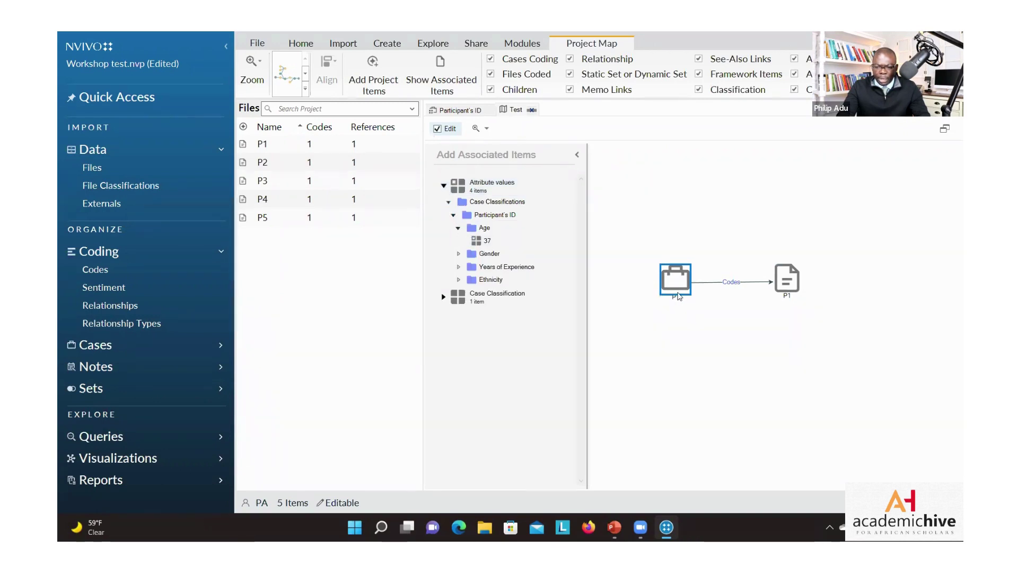
pyautogui.doubleClick(483, 240)
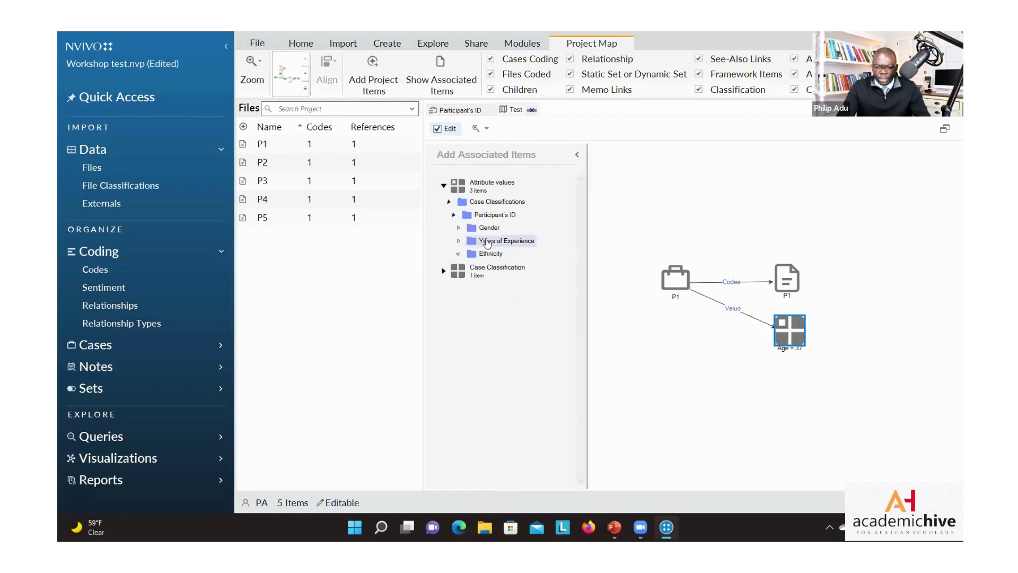
# Add the P1 case's Gender = Female and Ethnicity = African American values to the map and arrange them side by side below the case.
pyautogui.click(459, 227)
pyautogui.doubleClick(485, 241)
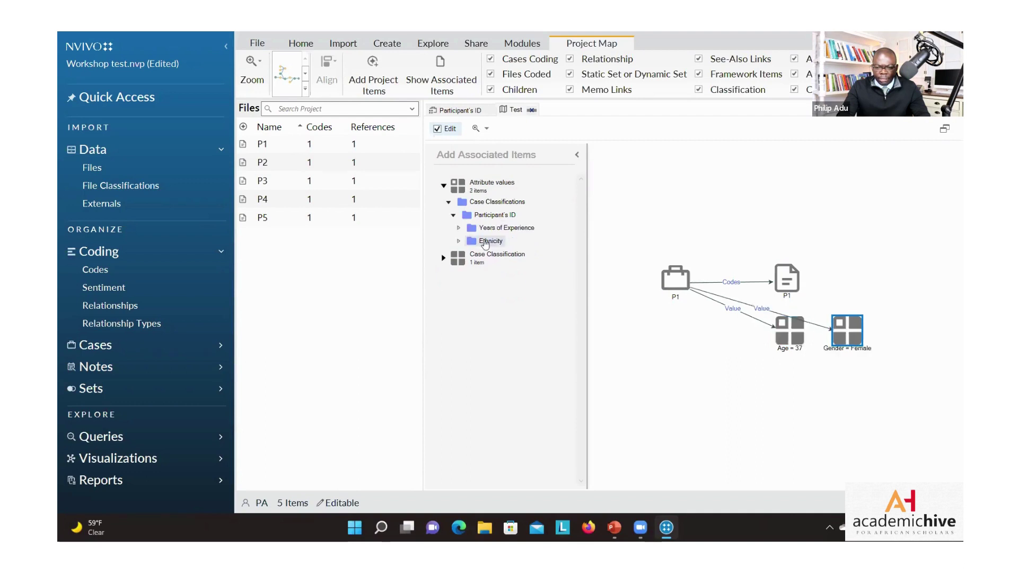
pyautogui.click(460, 241)
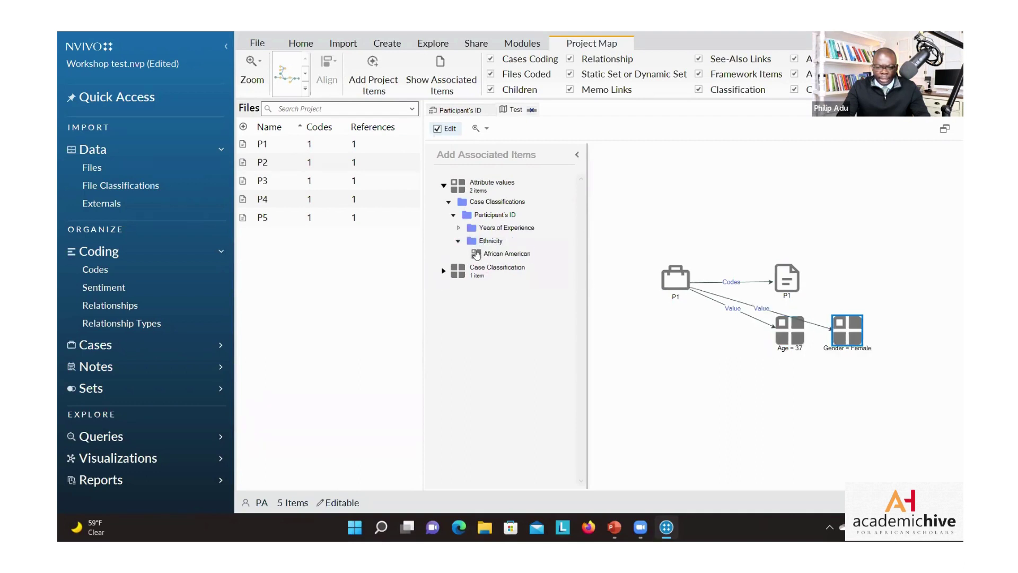
pyautogui.doubleClick(493, 254)
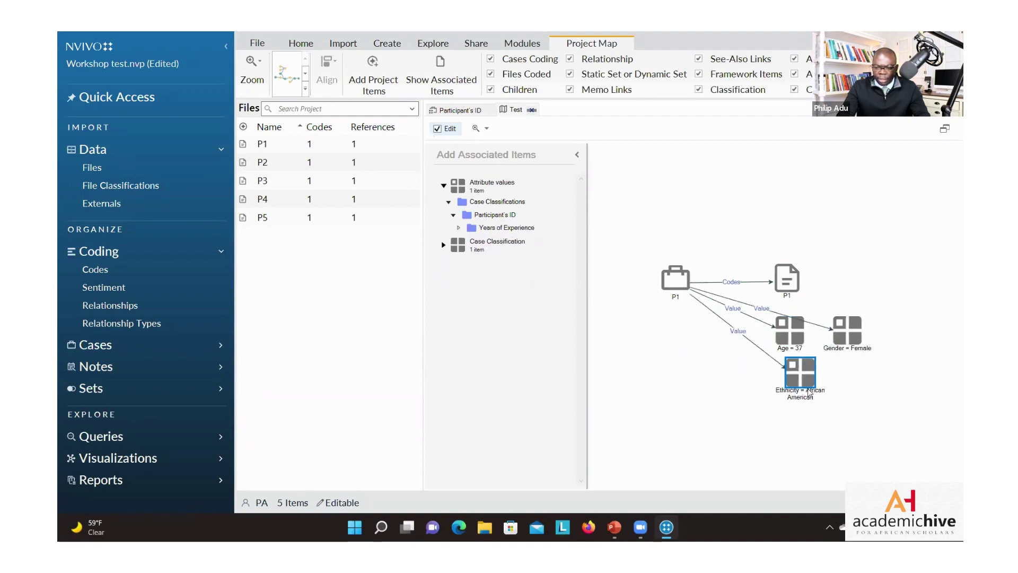
pyautogui.moveTo(795, 376); pyautogui.dragTo(699, 370)
pyautogui.moveTo(857, 335); pyautogui.dragTo(768, 378)
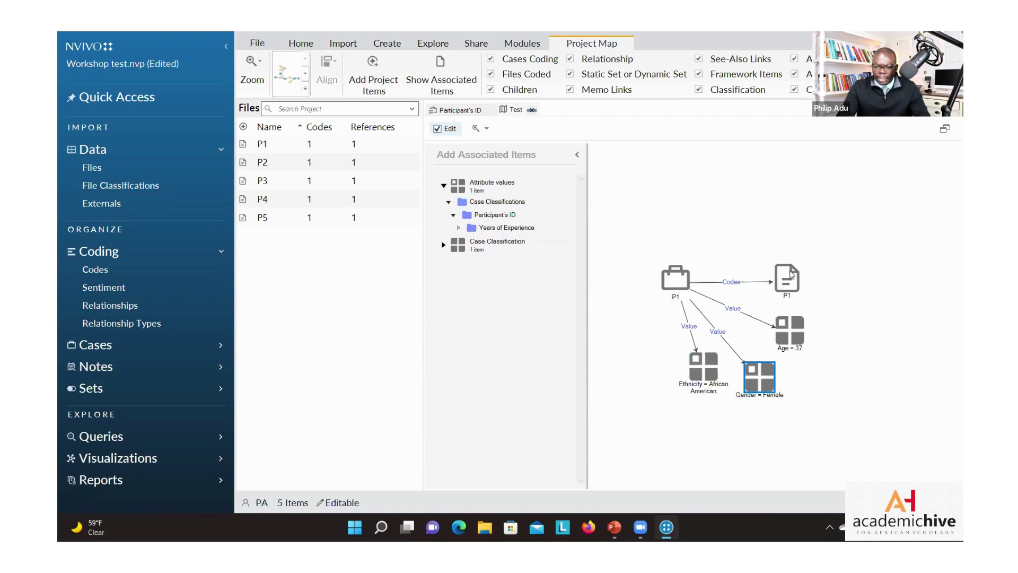
pyautogui.click(790, 274)
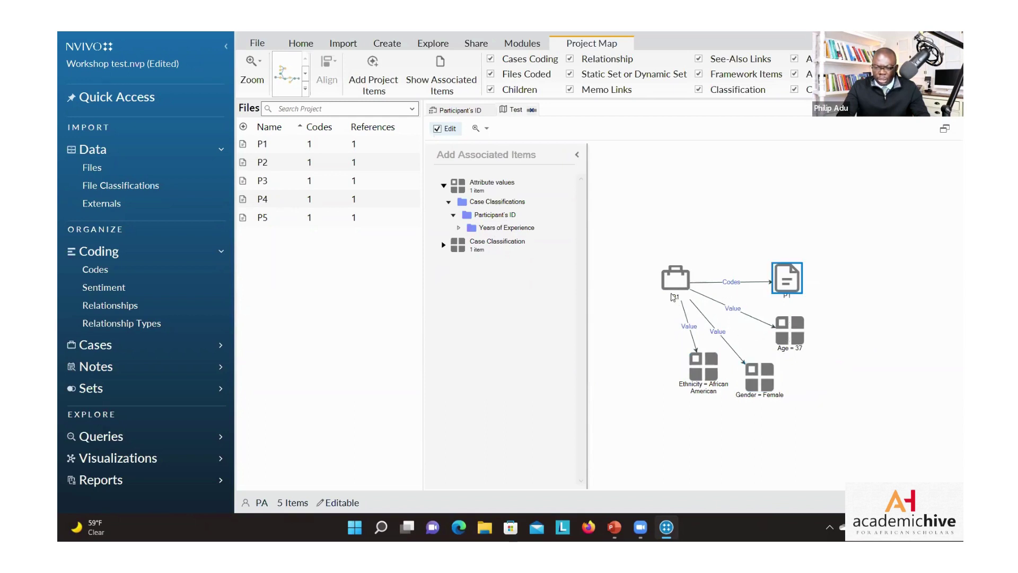
pyautogui.click(671, 288)
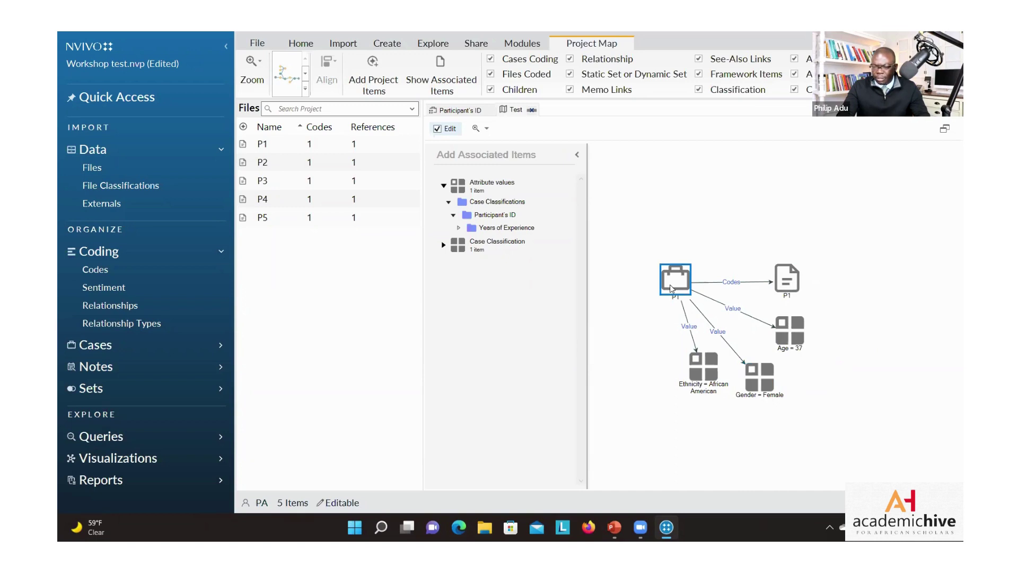
pyautogui.click(795, 281)
pyautogui.click(679, 286)
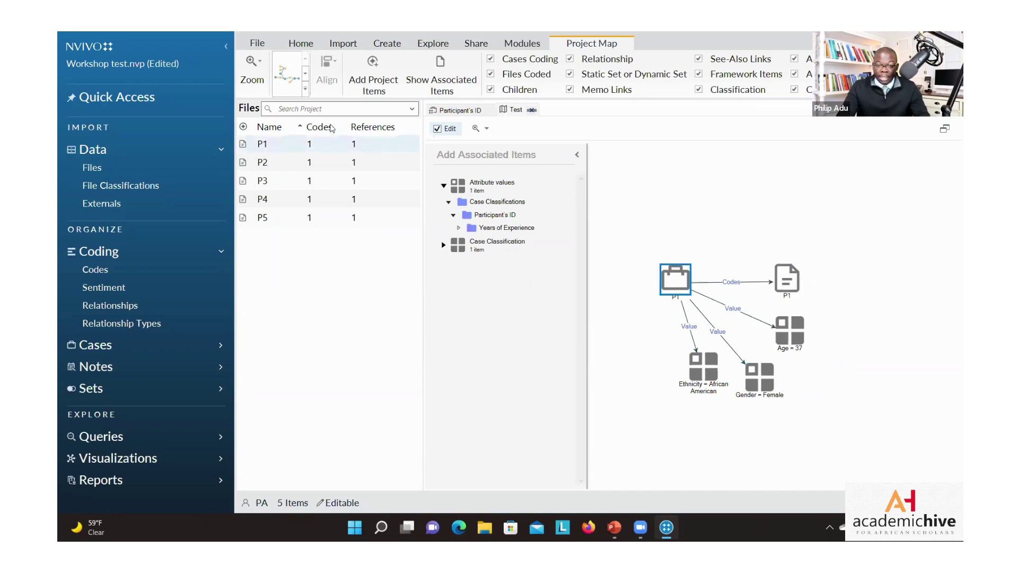
# Try the Hierarchical layout on the map with the P1 case raised above its linked items, and switch to the Directed layout.
pyautogui.click(306, 89)
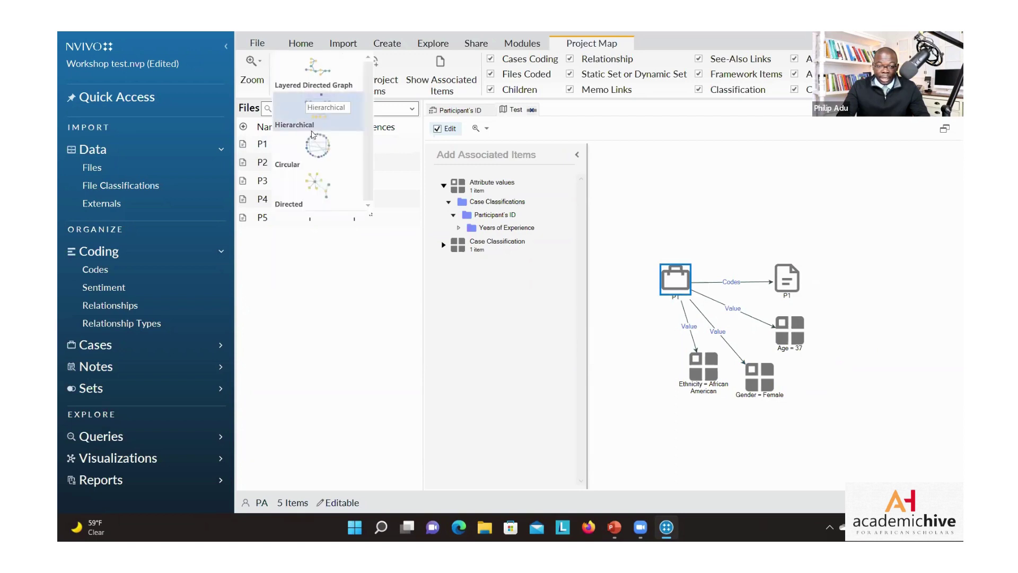
pyautogui.click(320, 114)
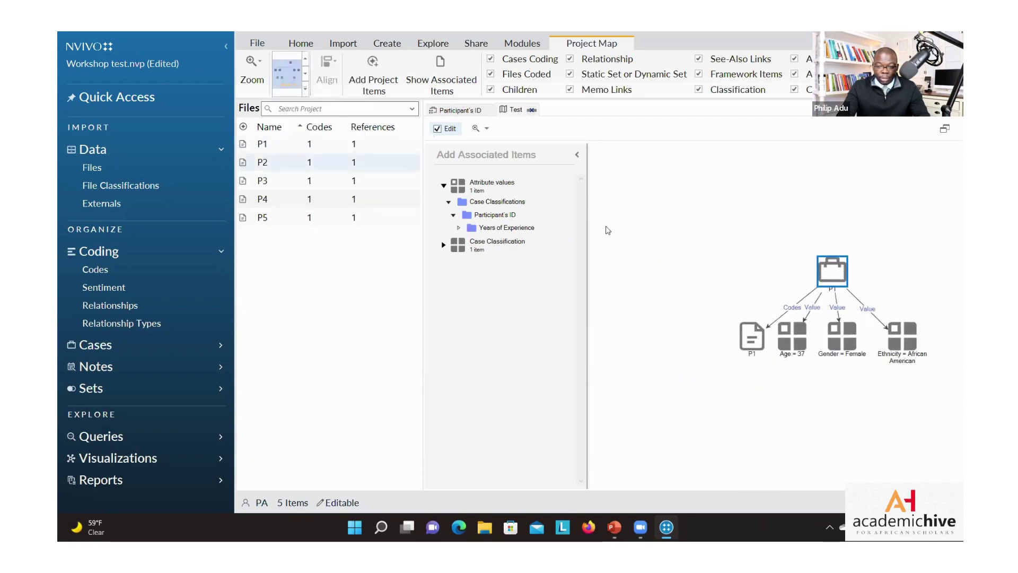
pyautogui.moveTo(828, 267); pyautogui.dragTo(828, 233)
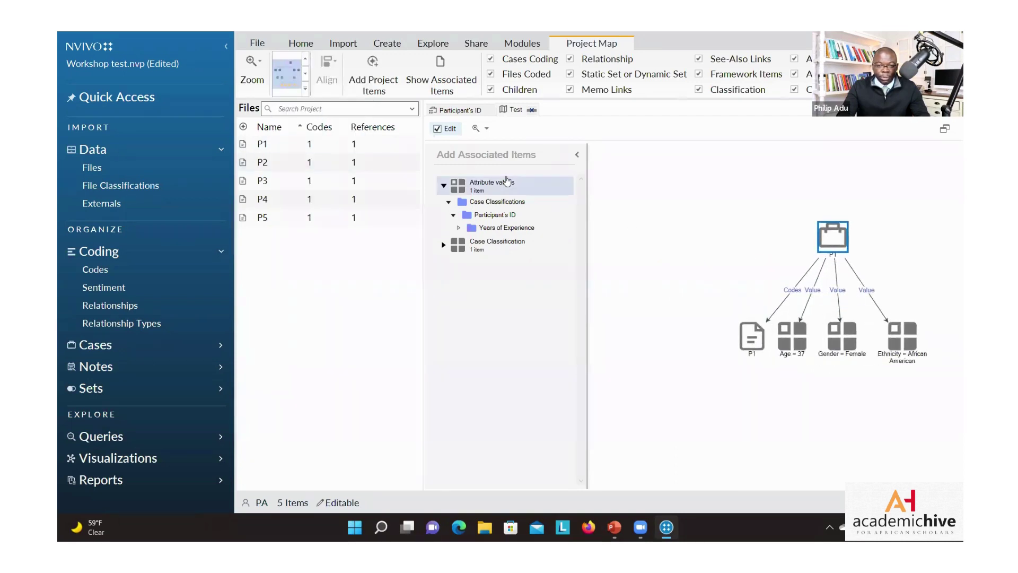
pyautogui.click(305, 90)
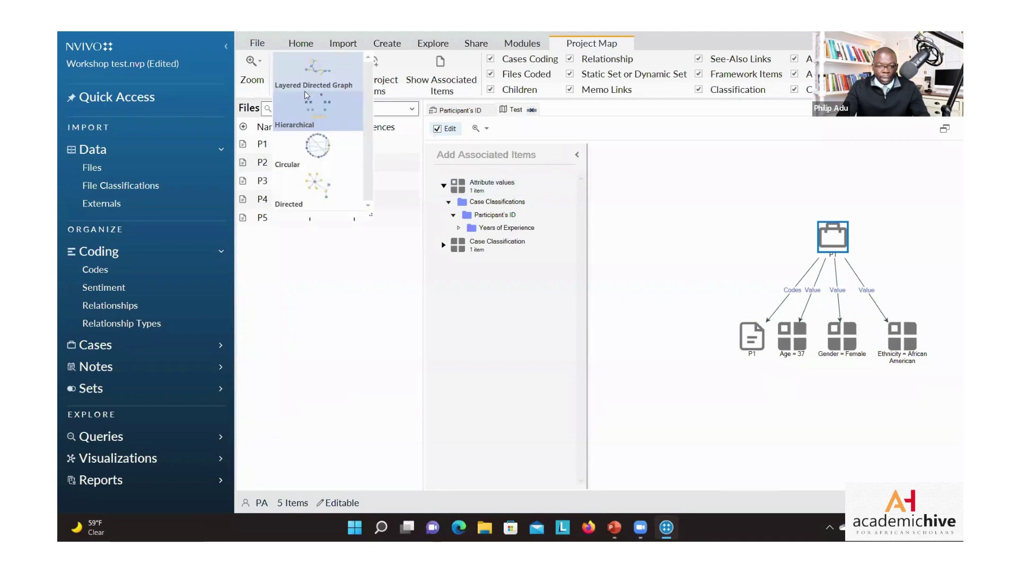
pyautogui.click(313, 186)
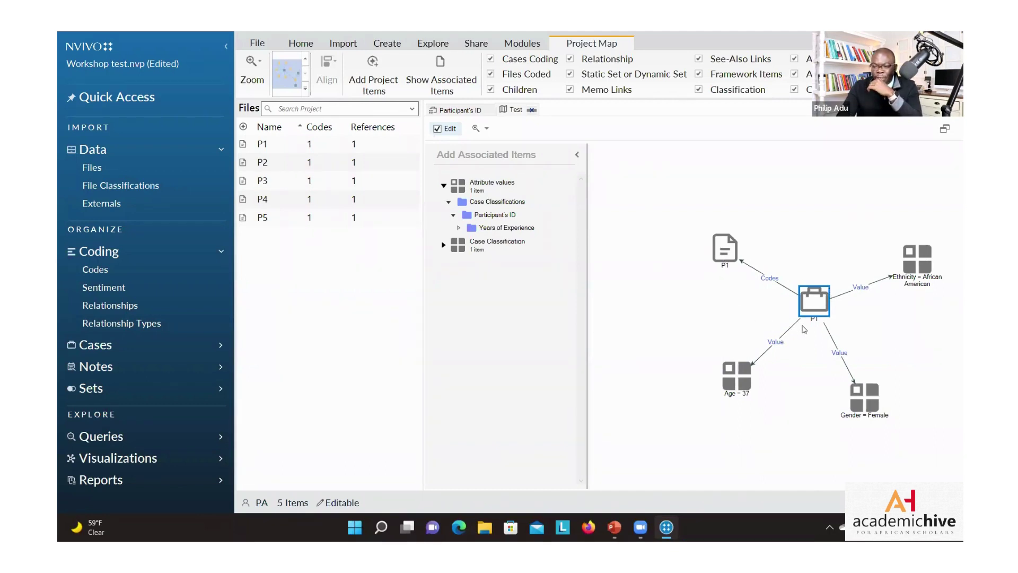
# Show the associated items of Ethnicity = African American, add its Ethnicity attribute to the map and place it below that value.
pyautogui.click(912, 274)
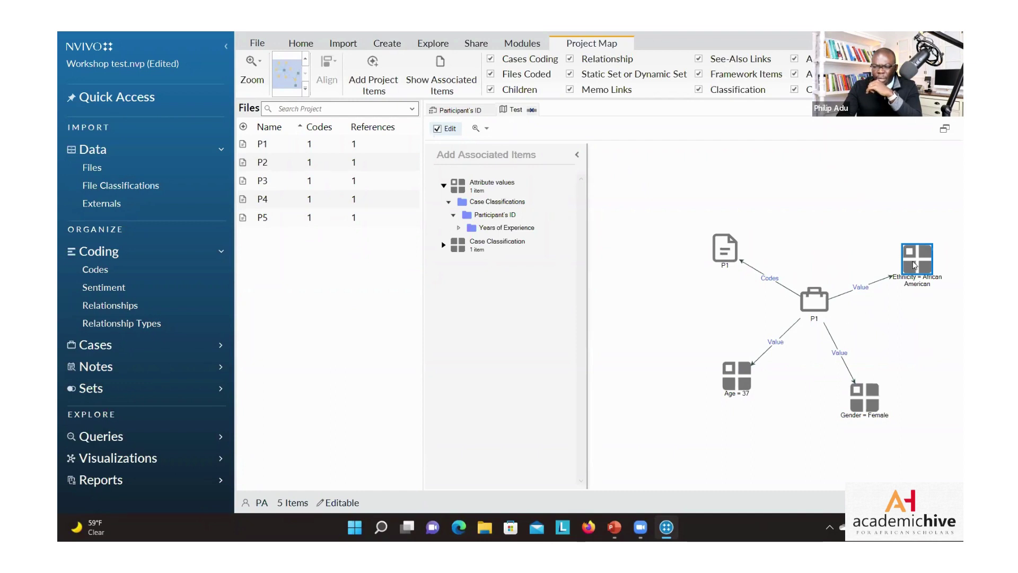
pyautogui.rightClick(914, 265)
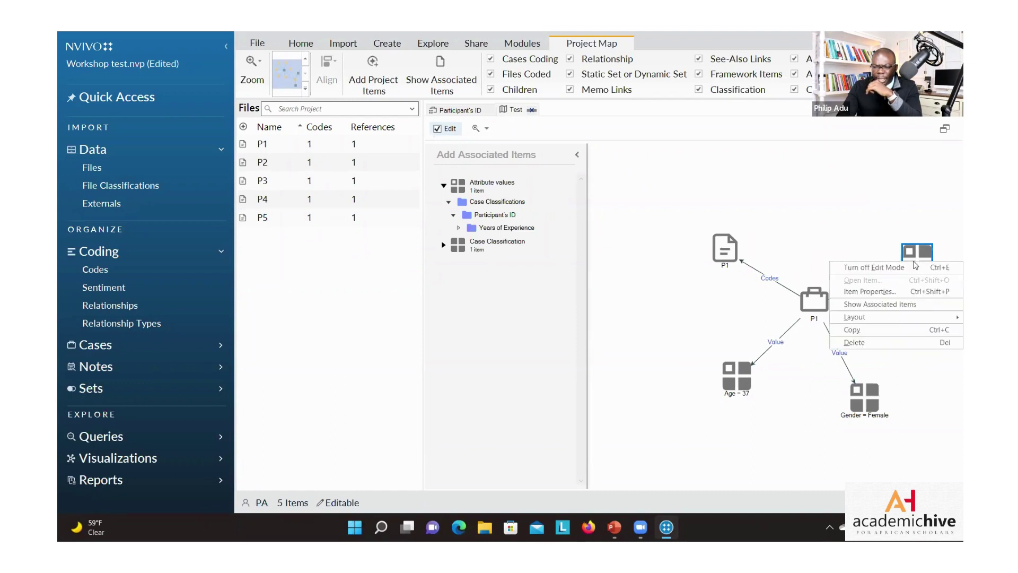
pyautogui.click(890, 304)
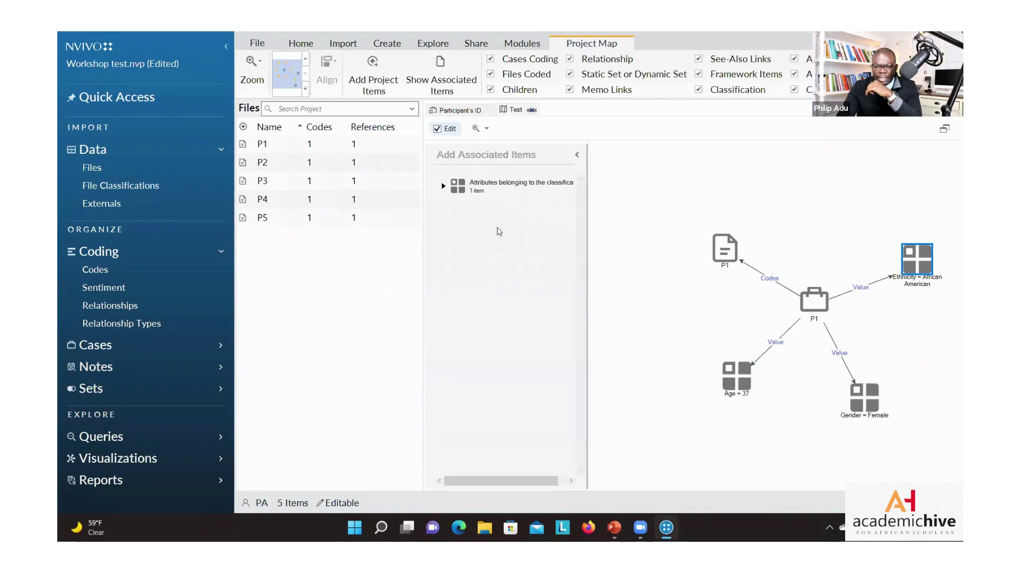
pyautogui.click(444, 185)
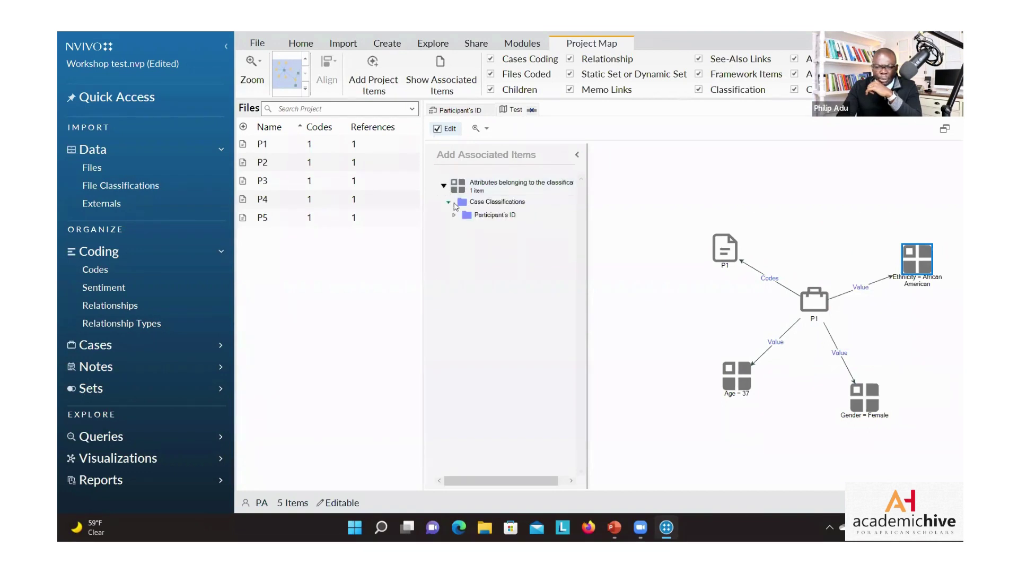
pyautogui.click(454, 215)
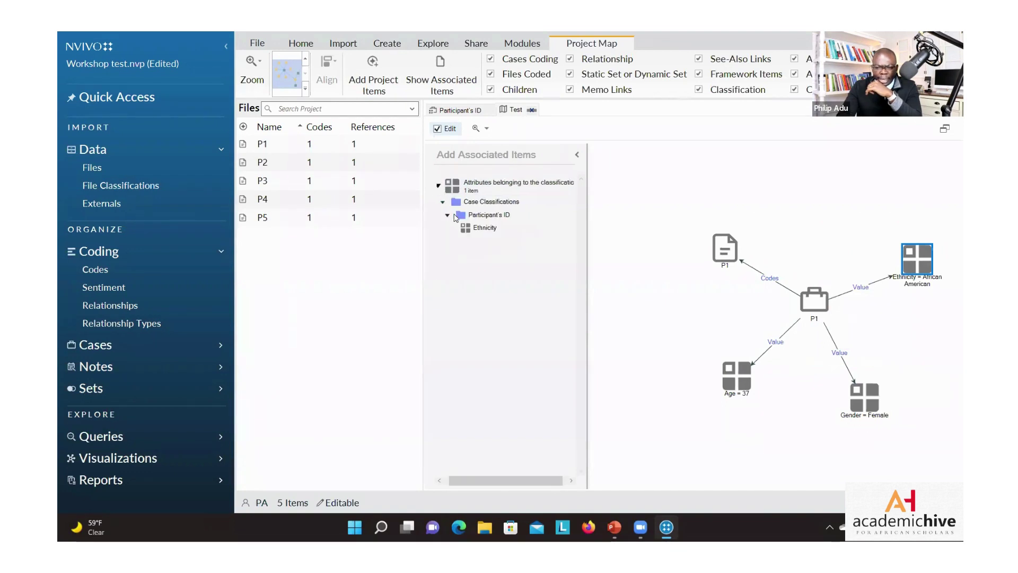
pyautogui.doubleClick(479, 233)
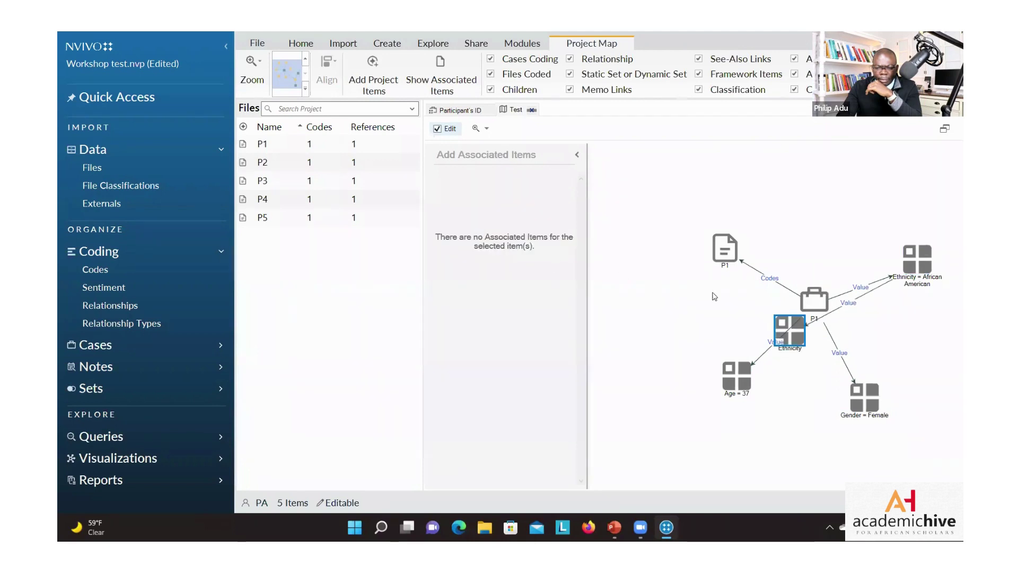
pyautogui.rightClick(796, 333)
pyautogui.rightClick(901, 364)
pyautogui.click(769, 336)
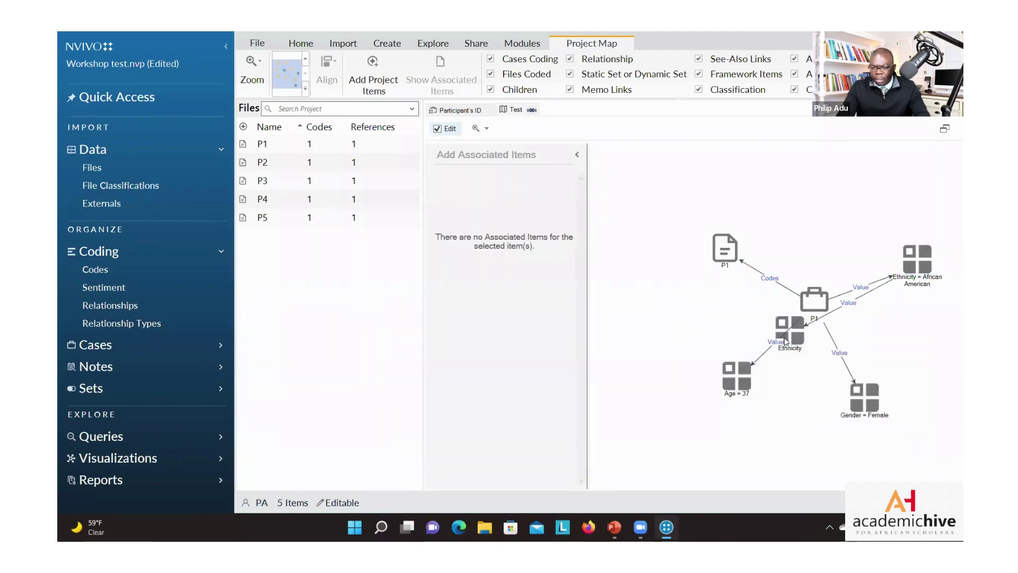
pyautogui.moveTo(798, 349); pyautogui.dragTo(927, 357)
# Show the Ethnicity attribute's associated items, add its African American value to the map and place it above the P1 file.
pyautogui.rightClick(926, 357)
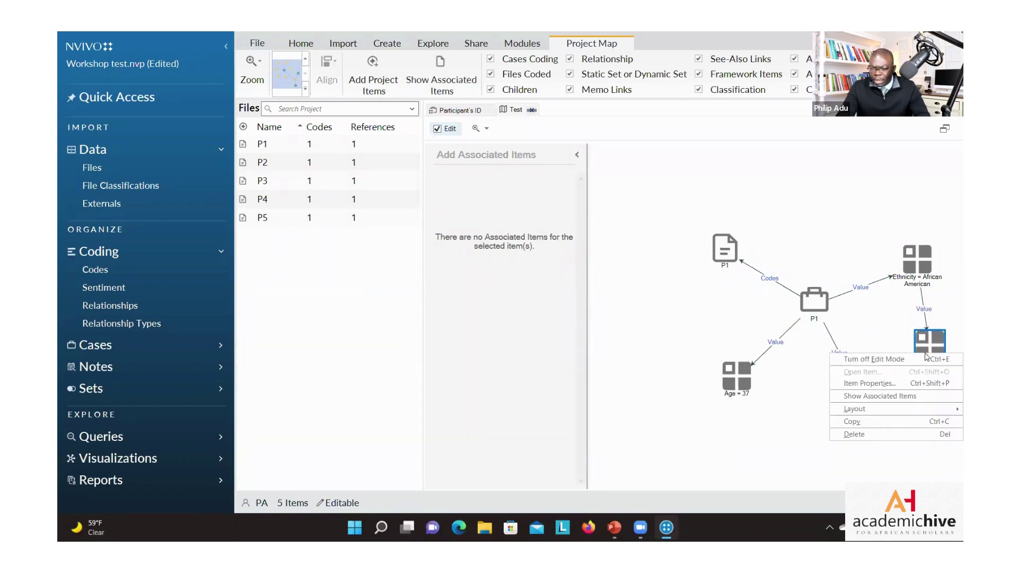
pyautogui.click(859, 396)
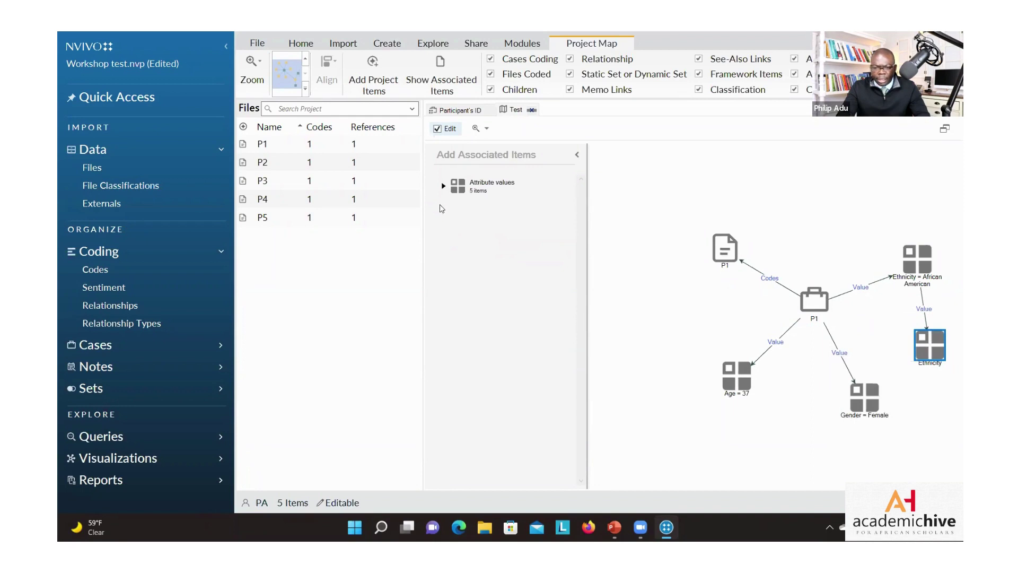
pyautogui.click(444, 186)
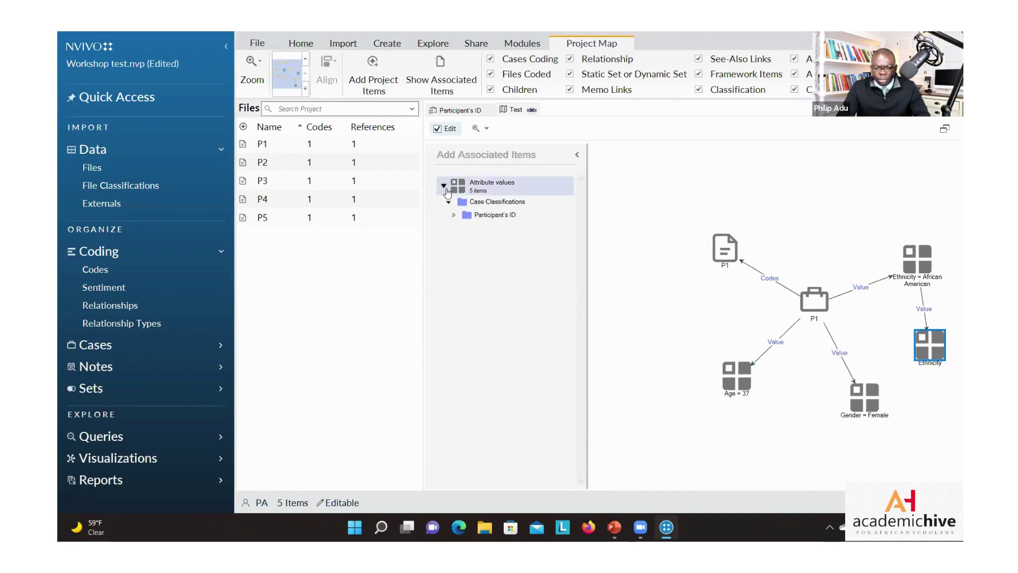
pyautogui.click(455, 215)
pyautogui.click(458, 227)
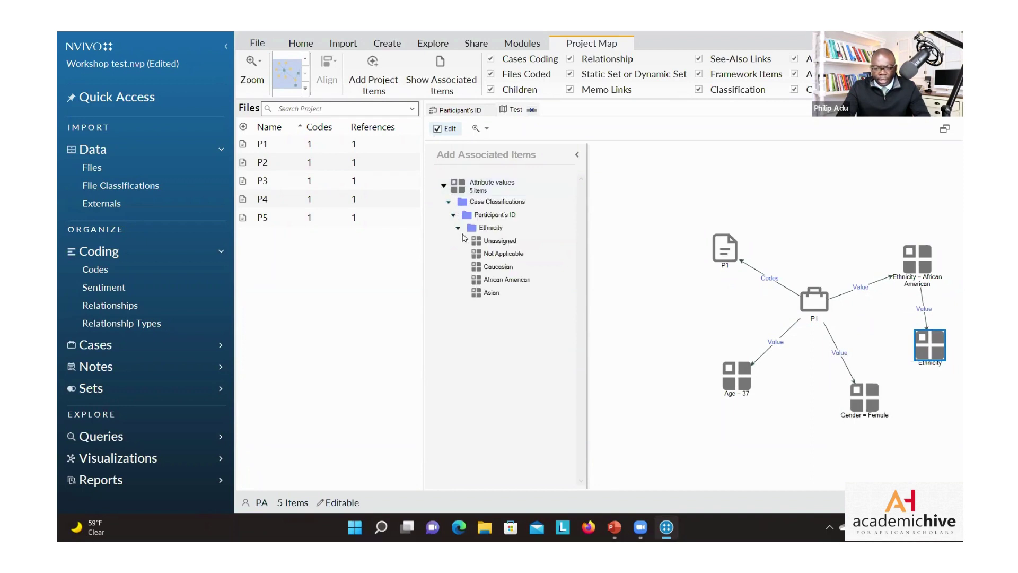
pyautogui.doubleClick(503, 281)
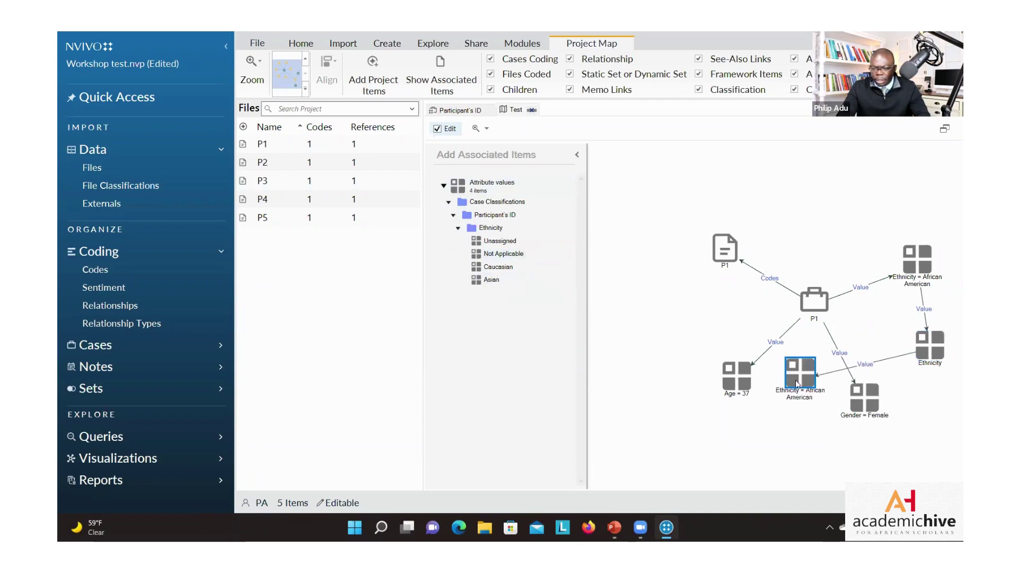
pyautogui.moveTo(800, 382); pyautogui.dragTo(771, 216)
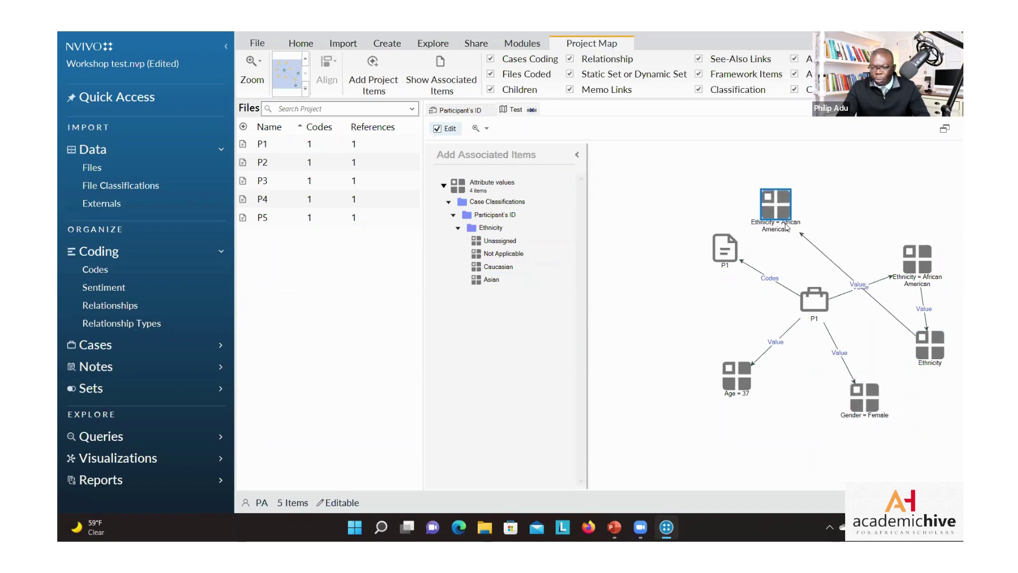
pyautogui.rightClick(779, 214)
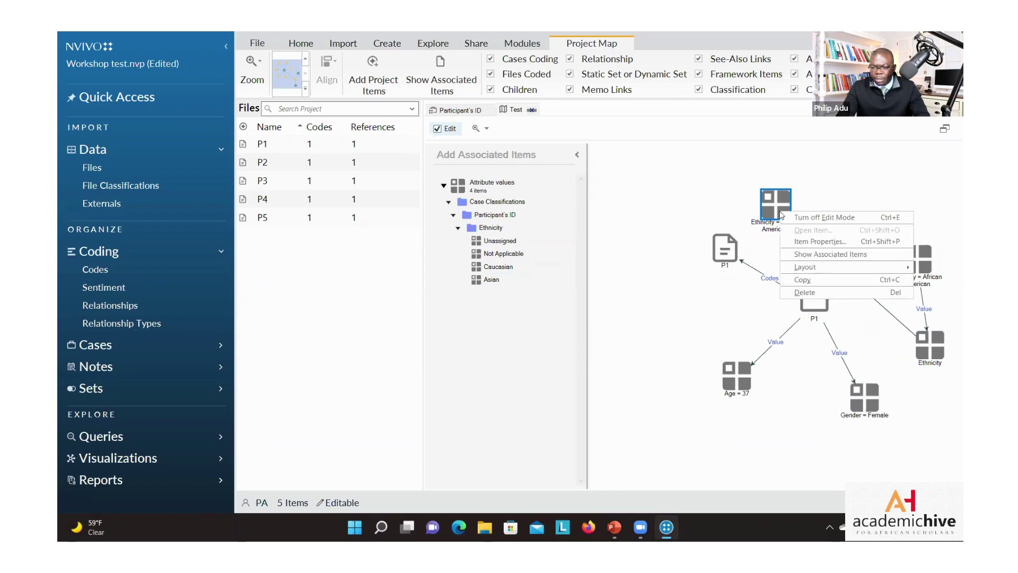
pyautogui.press('Escape')
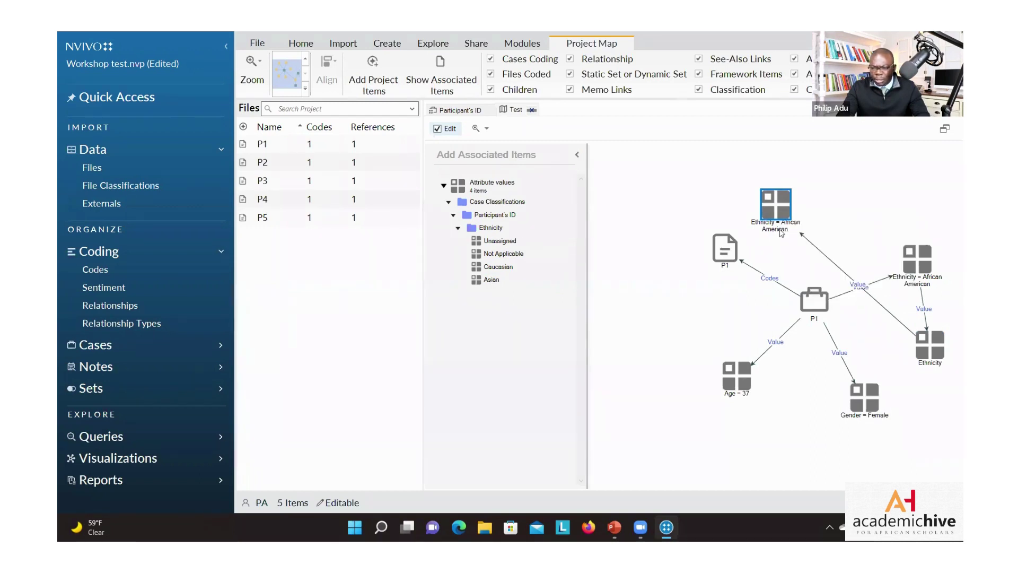
pyautogui.rightClick(770, 209)
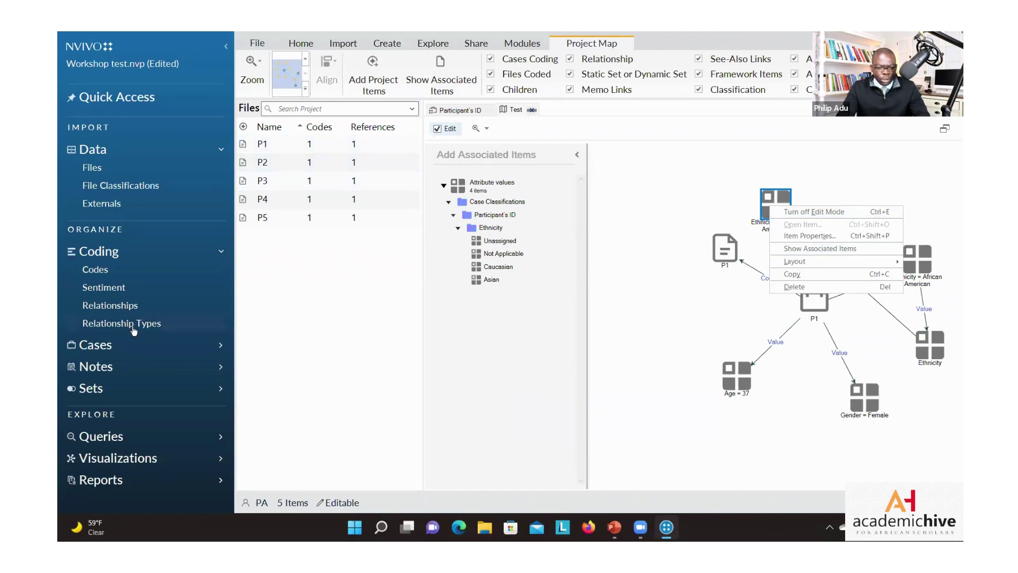
# Check the participants' gender and ethnicity values in the Participant's ID classification sheet and return to the Test map.
pyautogui.click(106, 346)
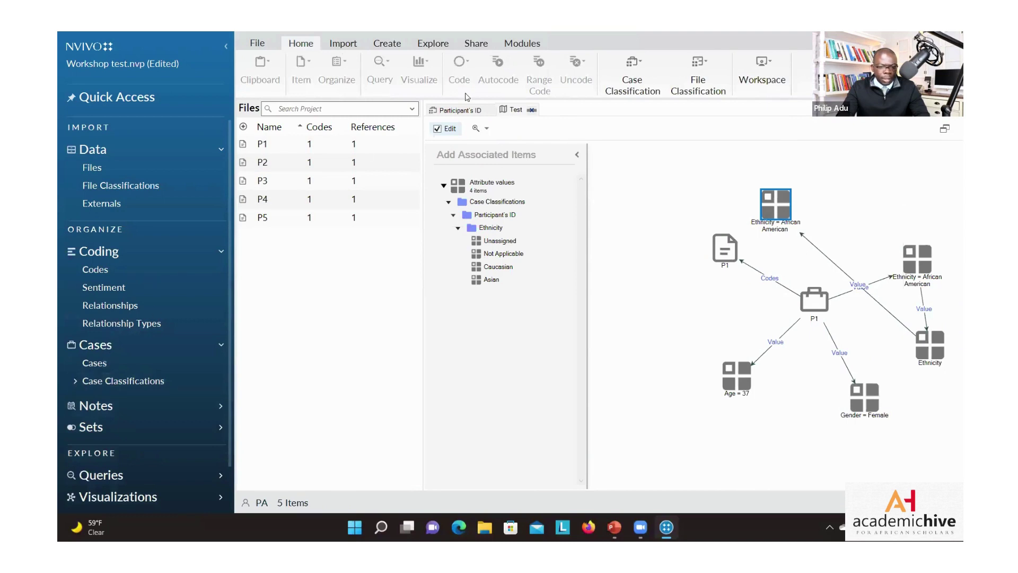
pyautogui.click(477, 110)
pyautogui.click(625, 132)
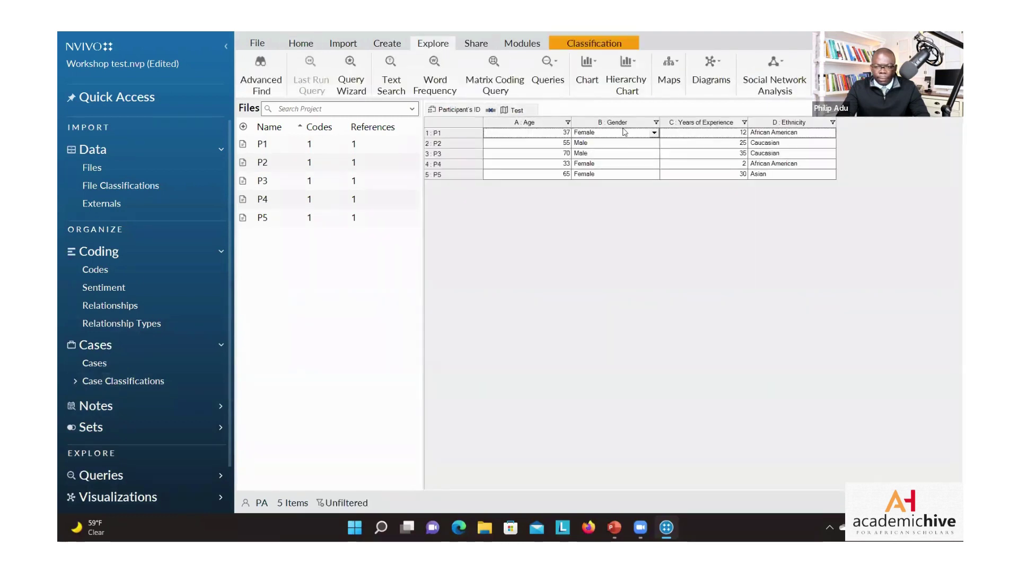
pyautogui.click(760, 143)
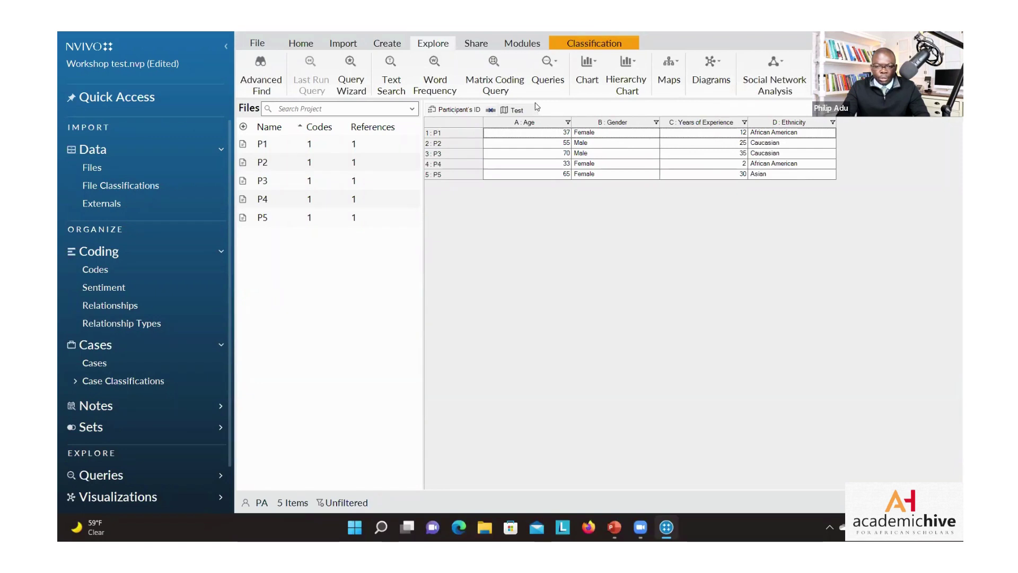
pyautogui.click(515, 110)
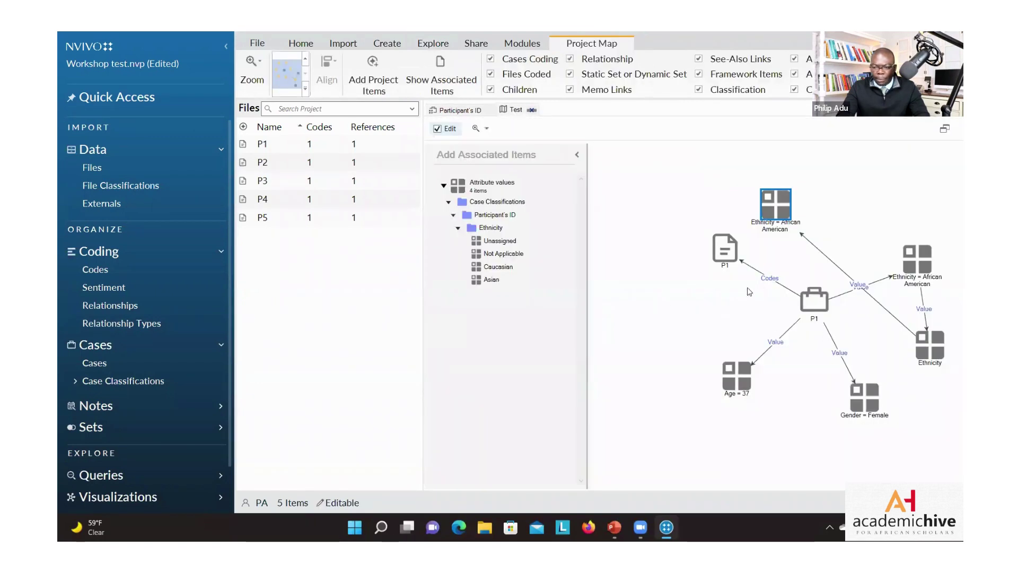
# Show the items associated with the newly added Ethnicity = African American value and add its P4 case to the map.
pyautogui.rightClick(766, 207)
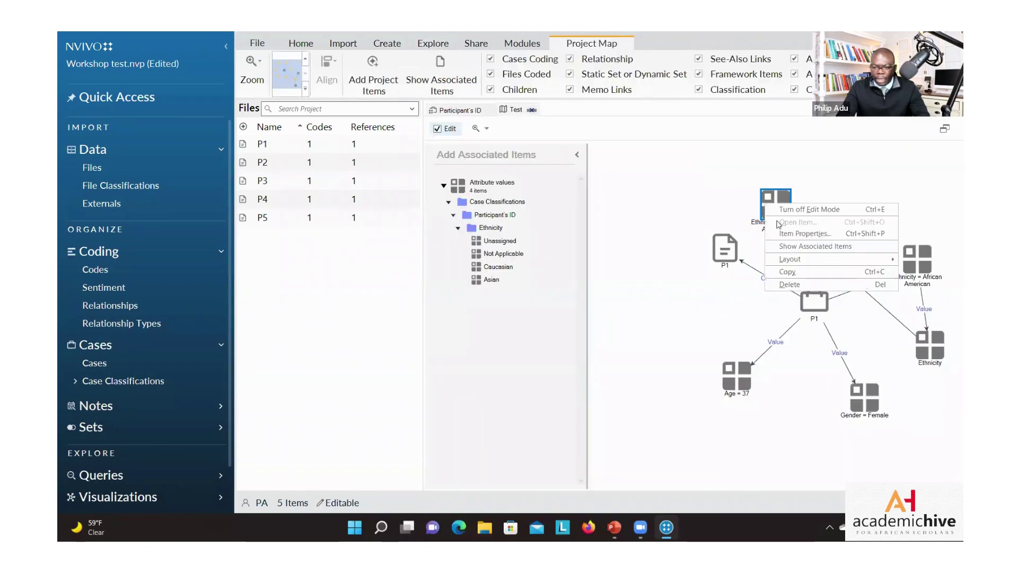
pyautogui.click(795, 247)
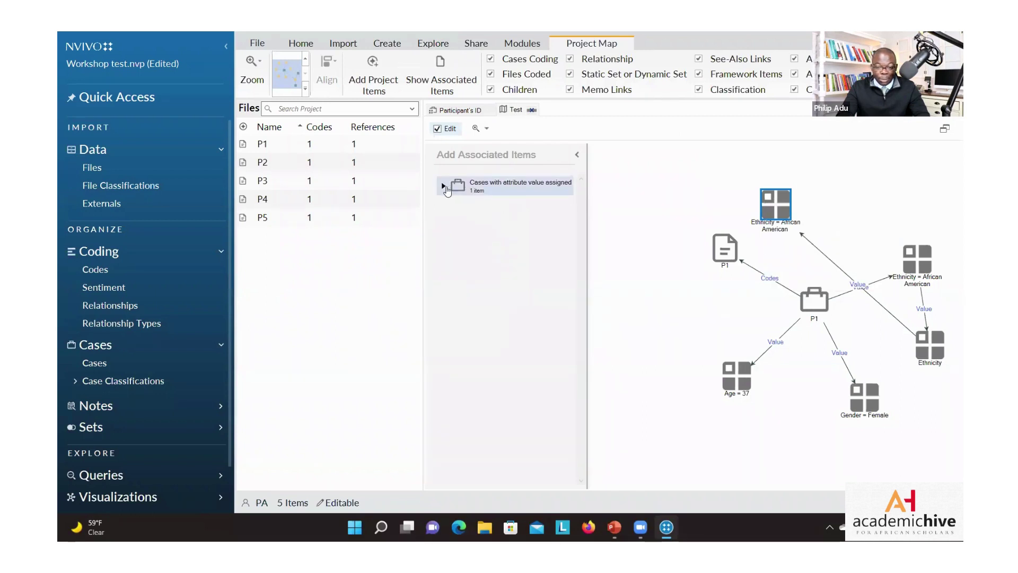
pyautogui.click(443, 185)
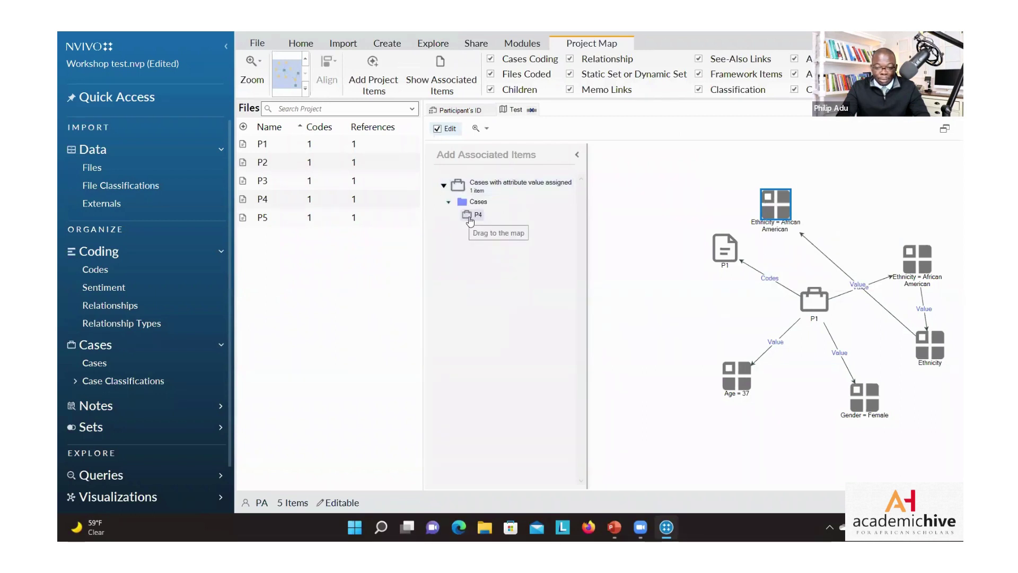
pyautogui.moveTo(470, 217); pyautogui.dragTo(641, 239)
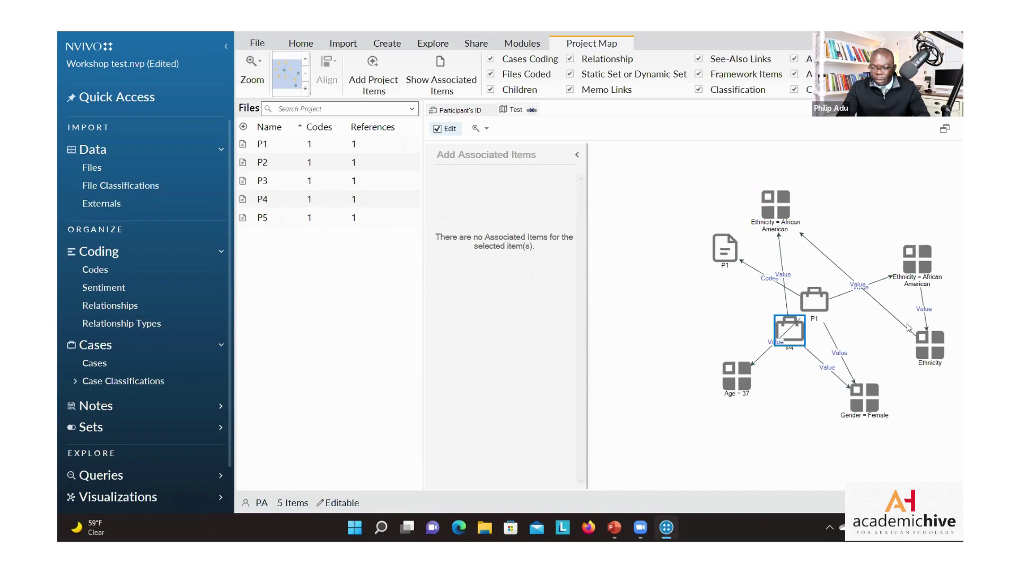
# Rearrange the Ethnicity attribute and P4 case near the upper African American value, and apply the Hierarchical layout to the whole map.
pyautogui.moveTo(925, 342); pyautogui.dragTo(780, 211)
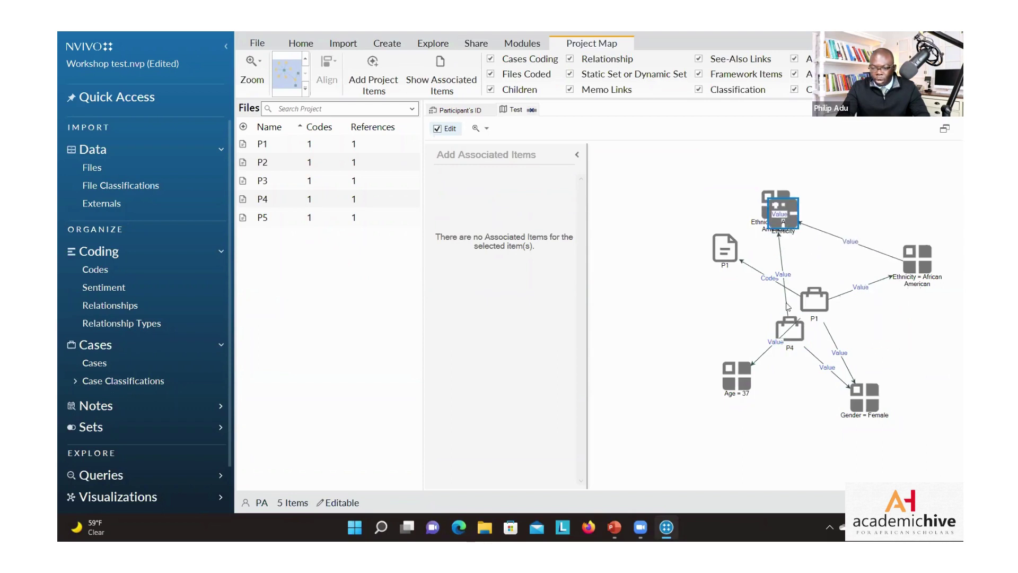
pyautogui.moveTo(785, 327); pyautogui.dragTo(660, 284)
pyautogui.moveTo(664, 219); pyautogui.dragTo(687, 206)
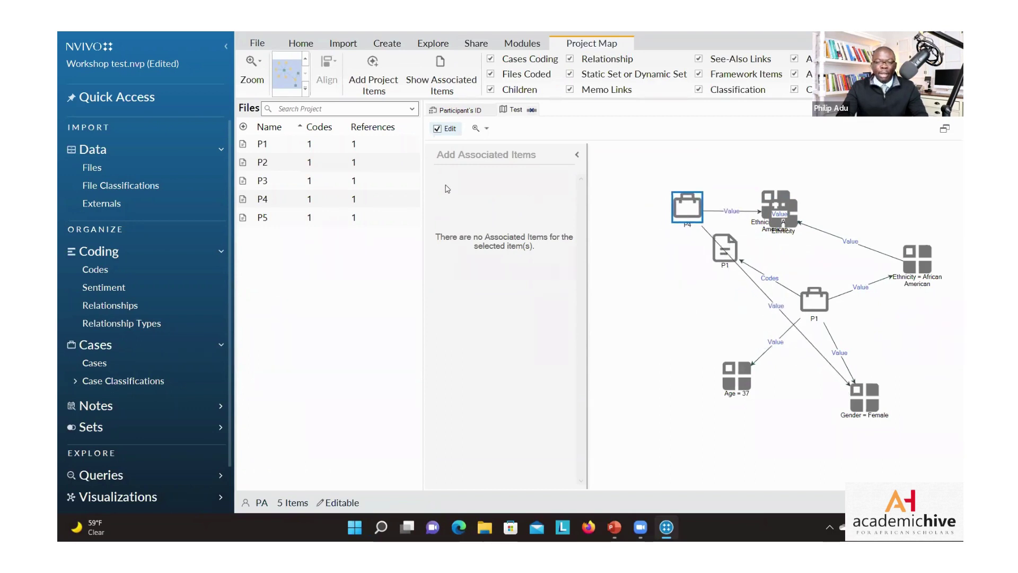
pyautogui.click(306, 89)
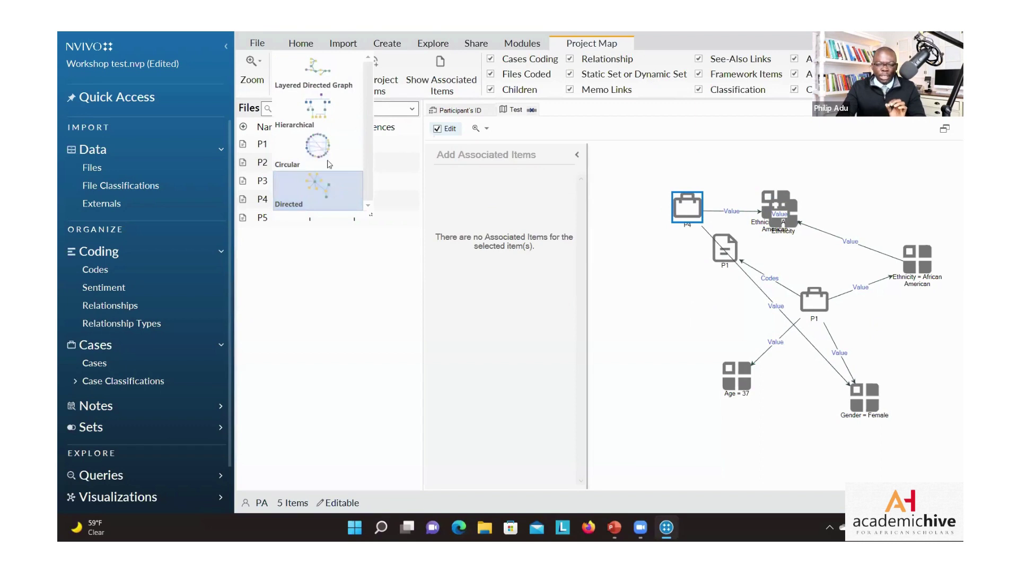
pyautogui.click(311, 106)
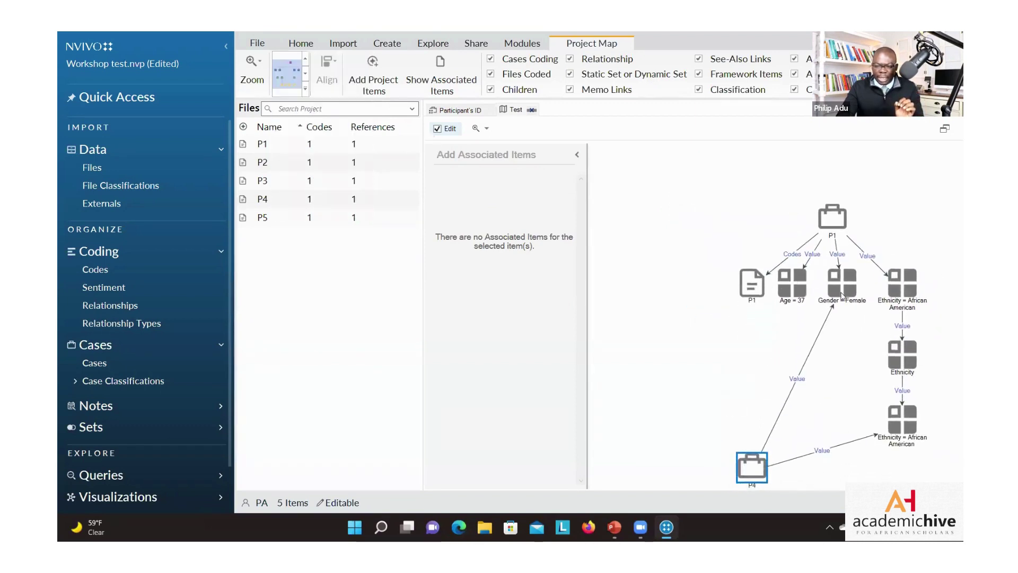
# Close the Test map and the Participant's ID classification sheet.
pyautogui.click(532, 110)
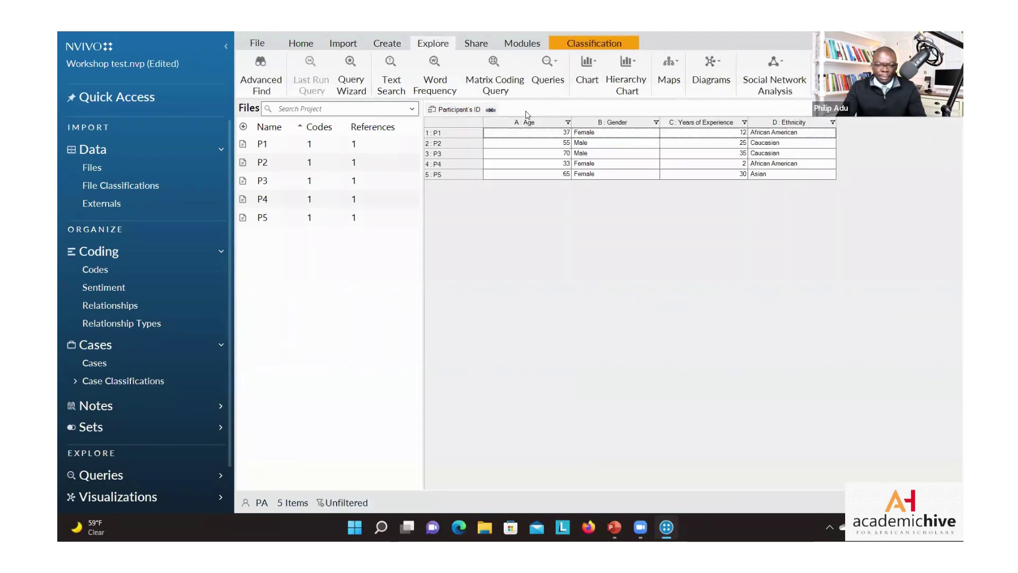
pyautogui.click(488, 110)
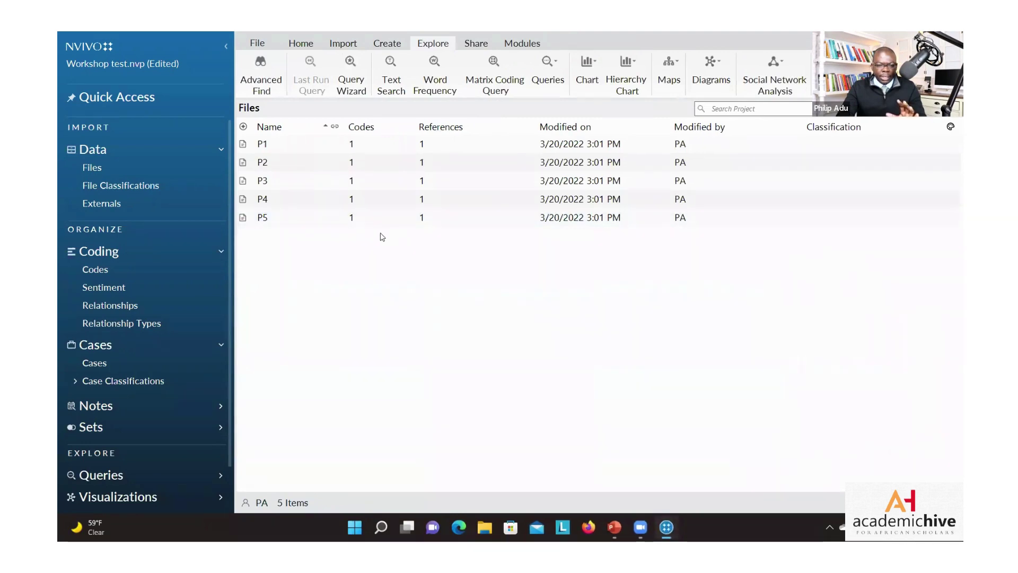